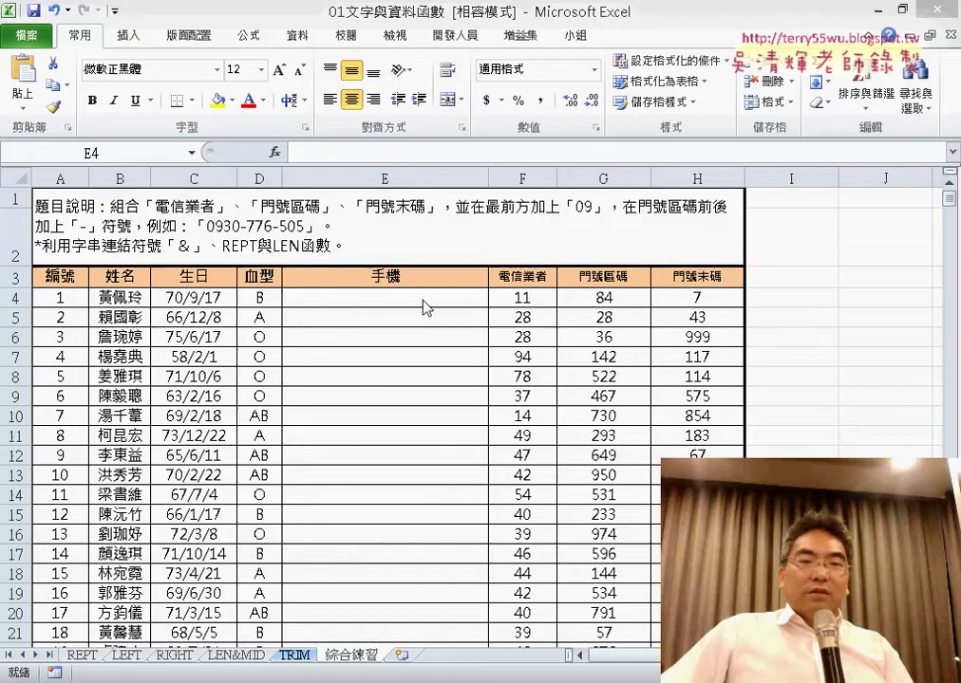
Step: Select E4 and begin its formula as ="09"& in the formula bar, using English input
{"action": "left_click", "coordinate": [417, 298]}
{"action": "left_click", "coordinate": [387, 154]}
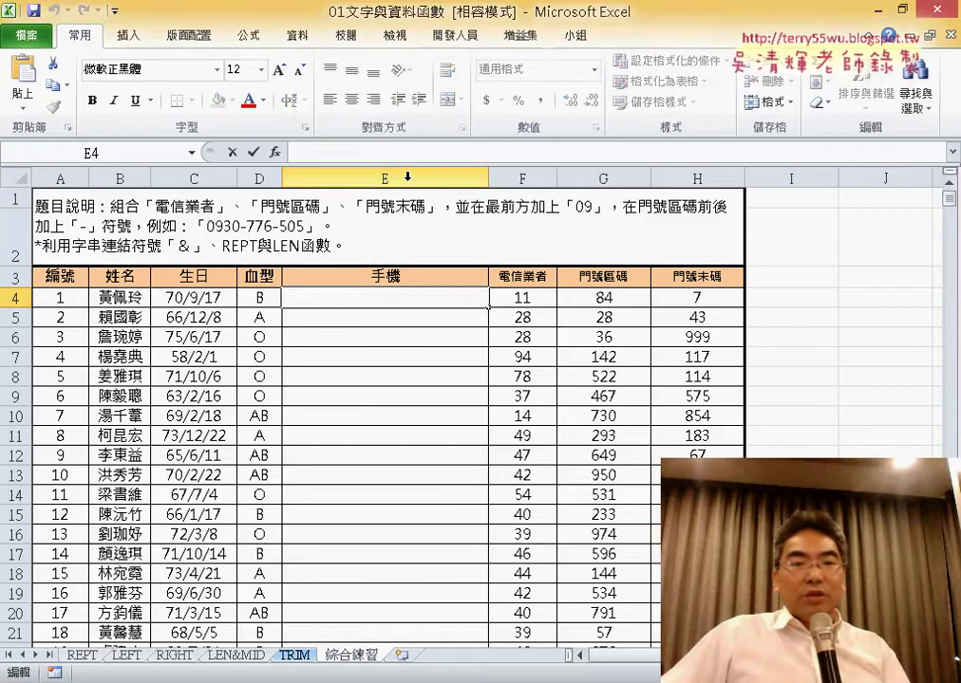
{"action": "type", "text": "ㄦ"}
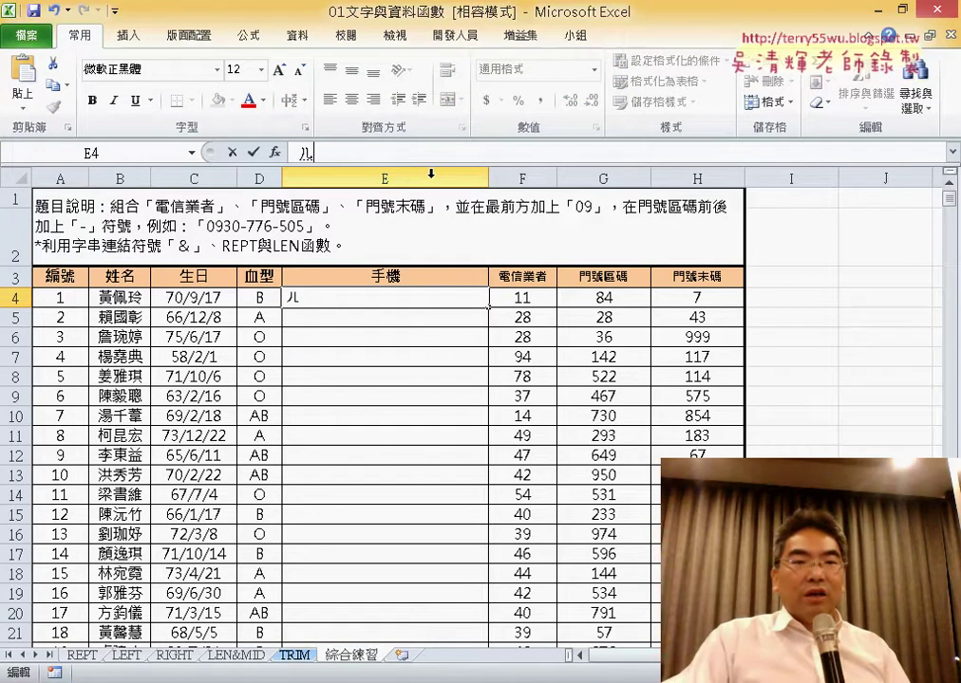
{"action": "key", "text": "BackSpace"}
{"action": "type", "text": "=\""}
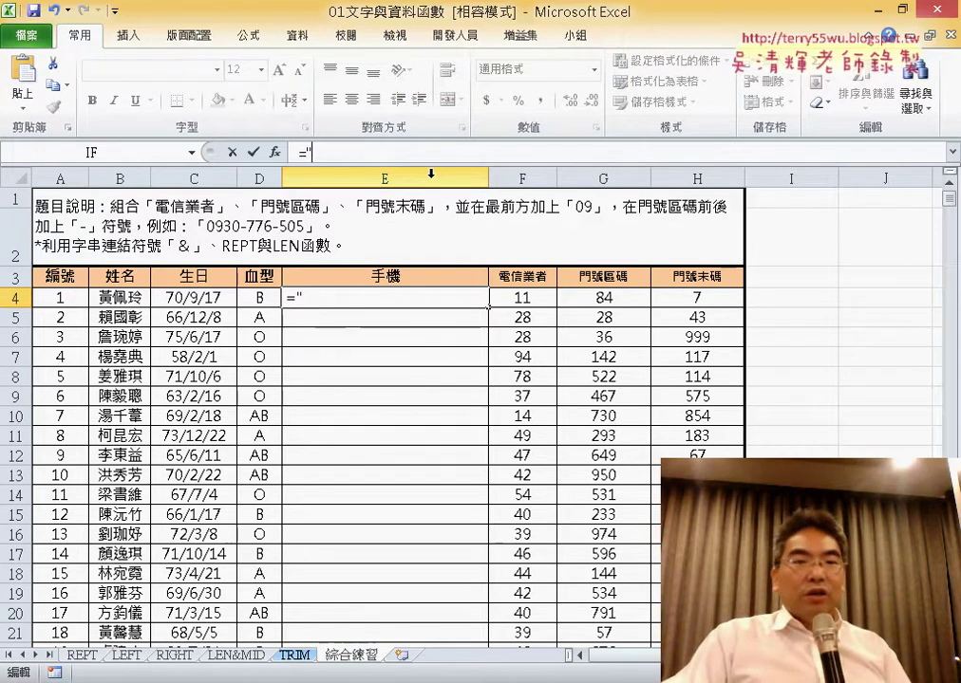
{"action": "type", "text": "09"}
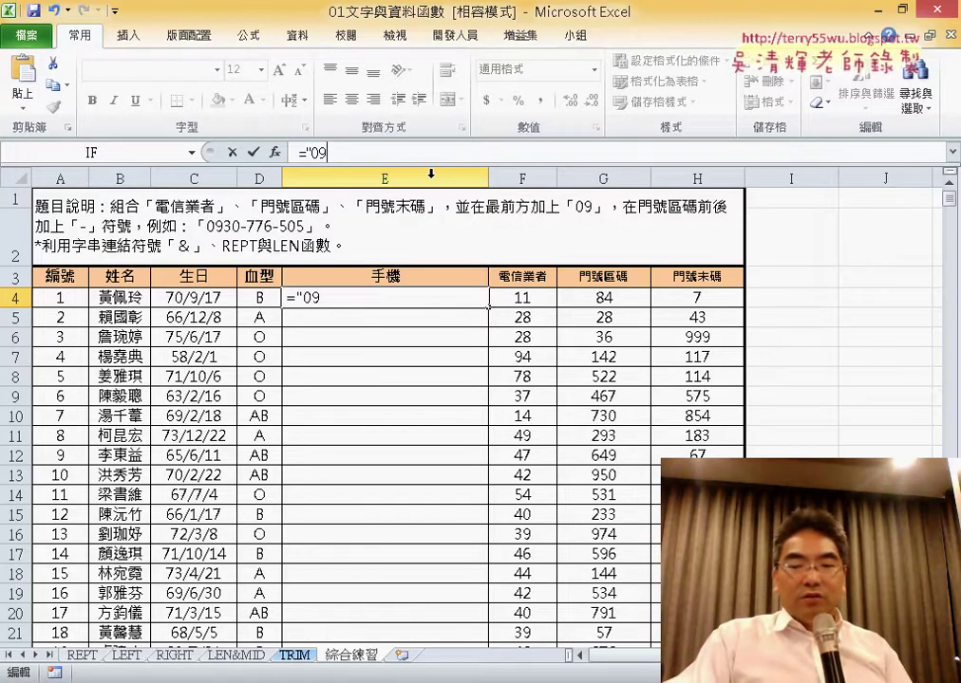
{"action": "type", "text": "\""}
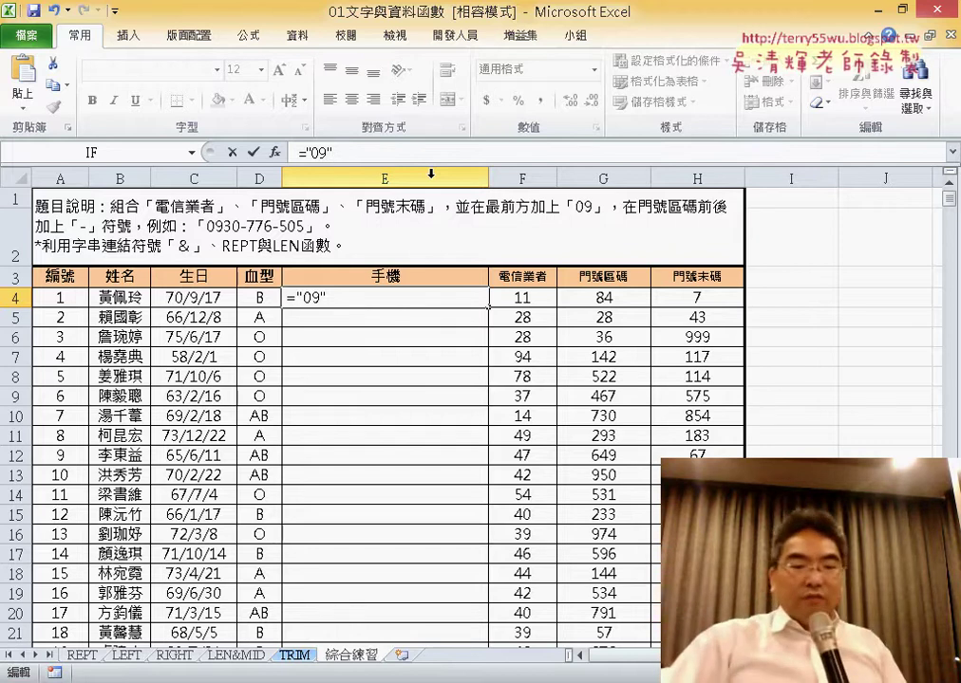
{"action": "type", "text": "&"}
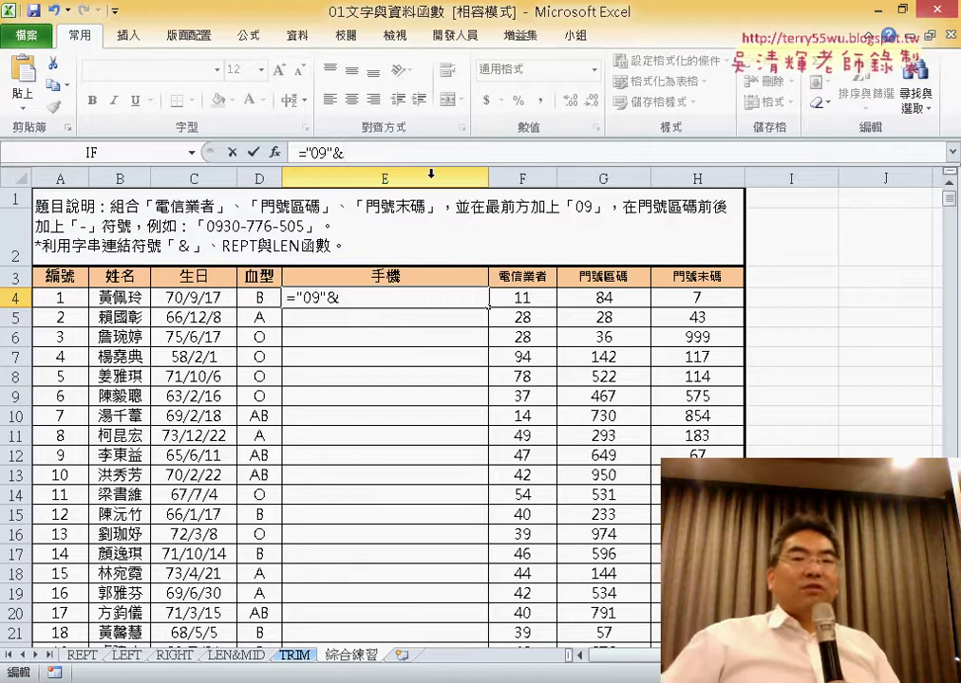
Step: Commit E4 as ="09"&F4 so it displays 0911
{"action": "left_click", "coordinate": [532, 301]}
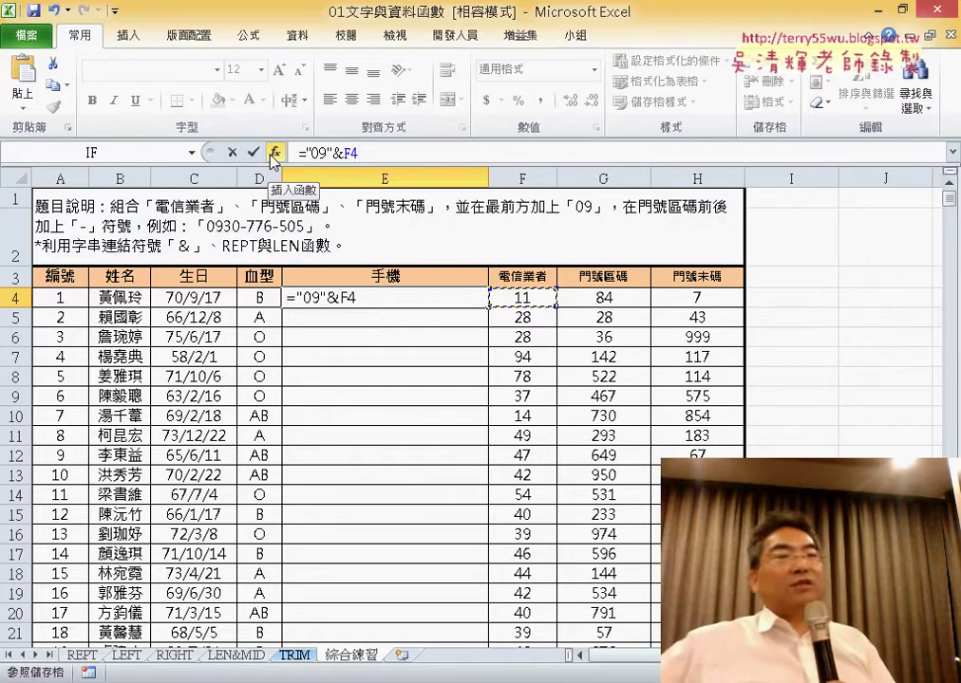
{"action": "left_click", "coordinate": [253, 154]}
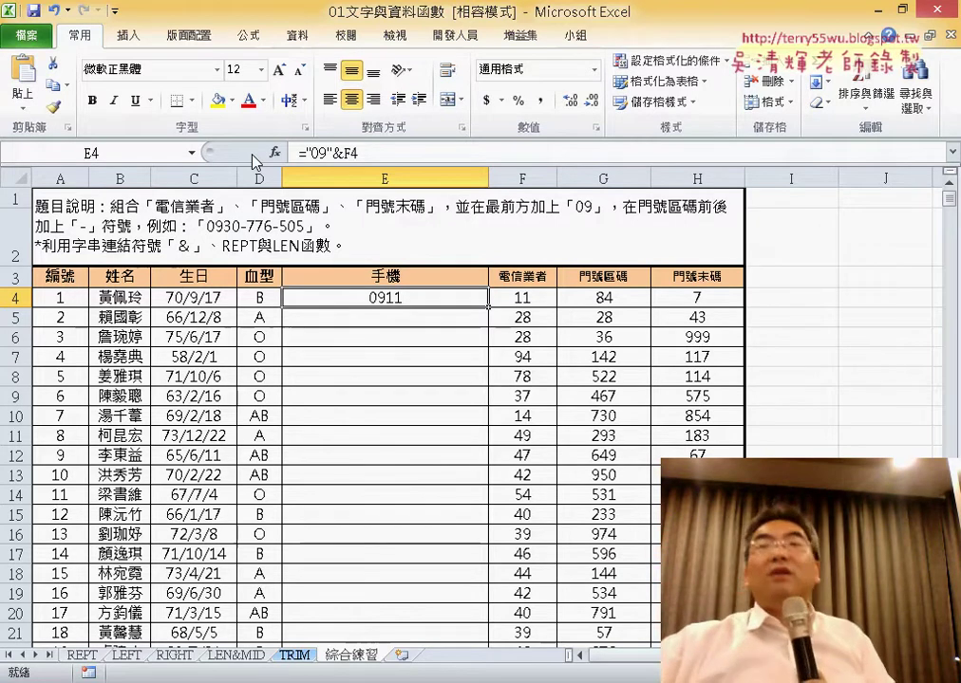
Step: Append &"-" to E4's formula, removing the stray E4:E25 reference, so it shows 0911-
{"action": "left_click", "coordinate": [406, 157]}
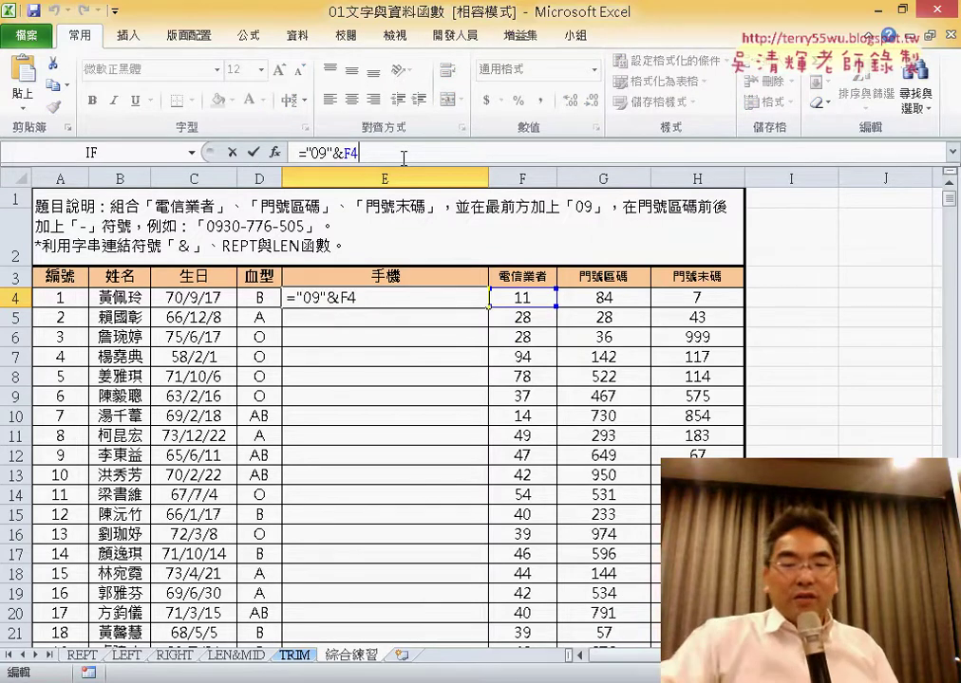
{"action": "type", "text": "&"}
{"action": "left_click_drag", "start_coordinate": [384, 297], "coordinate": [384, 613]}
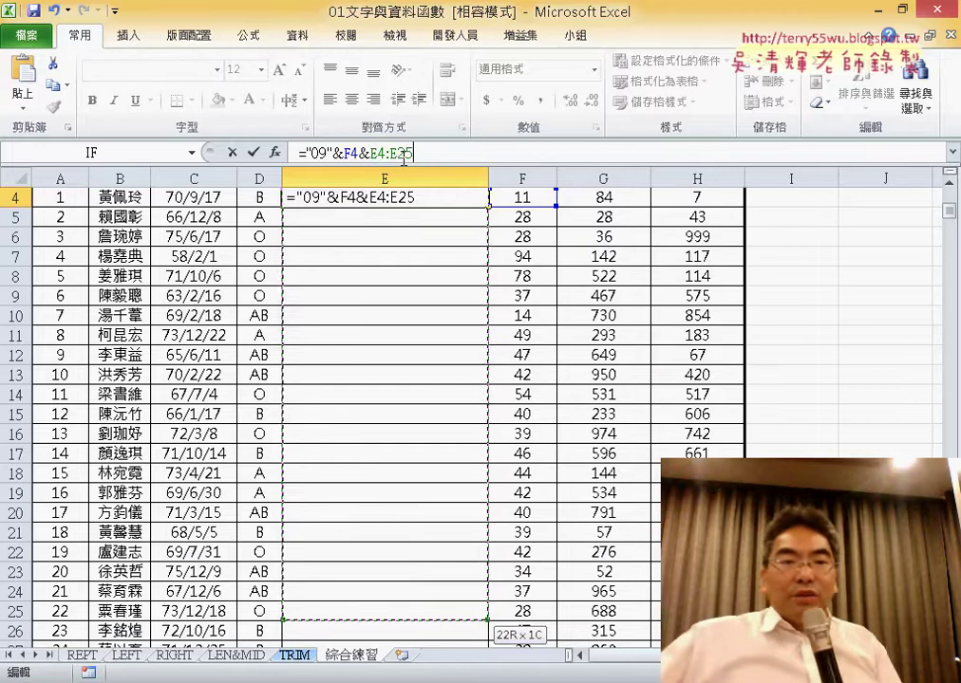
{"action": "left_click_drag", "start_coordinate": [371, 153], "coordinate": [464, 153]}
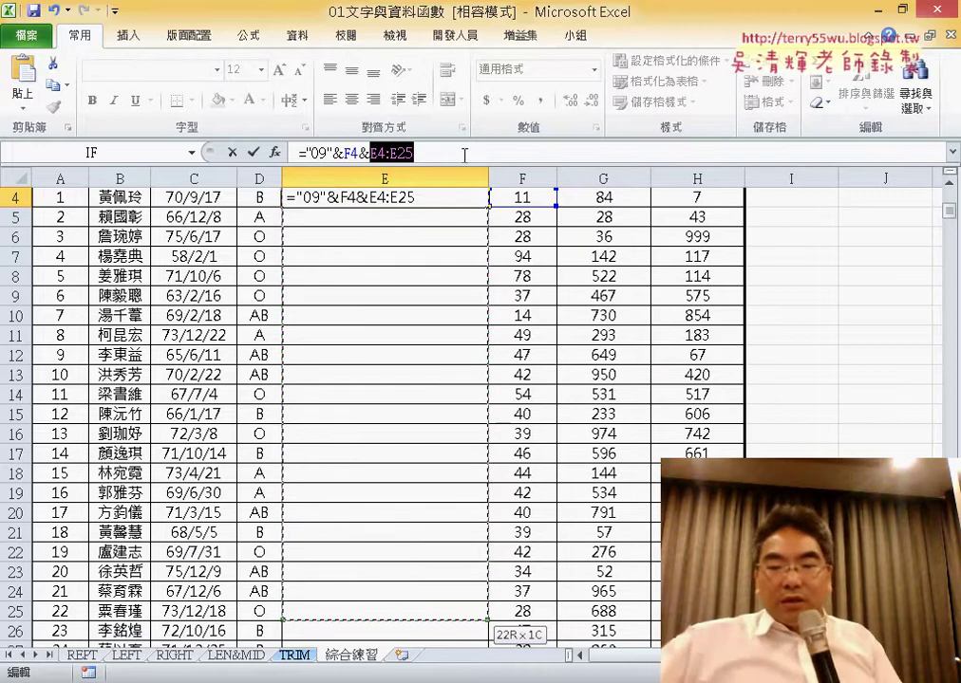
{"action": "key", "text": "BackSpace"}
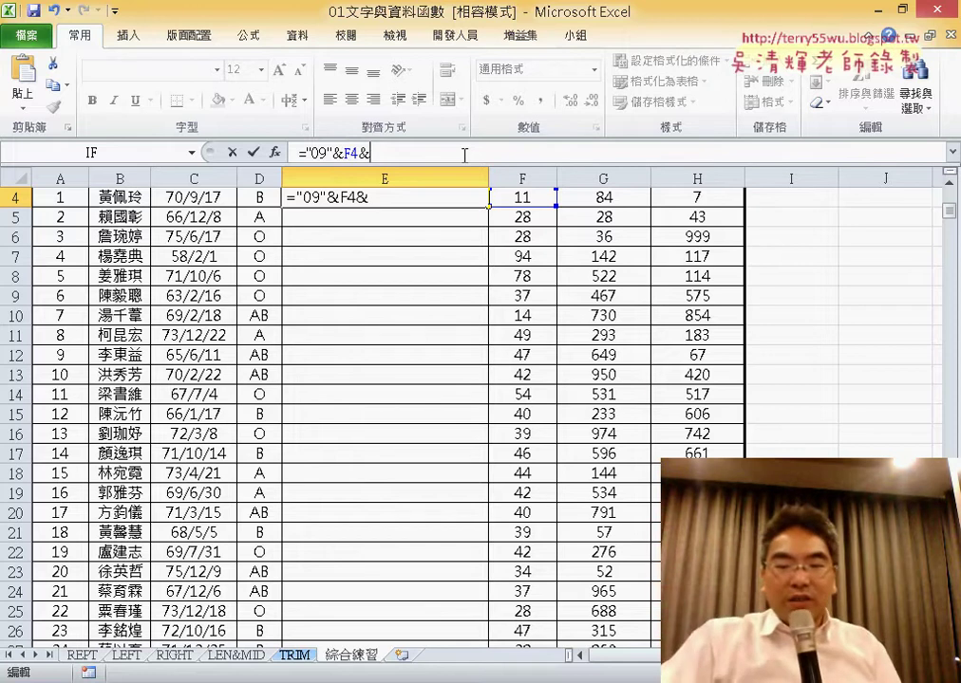
{"action": "type", "text": "\"-"}
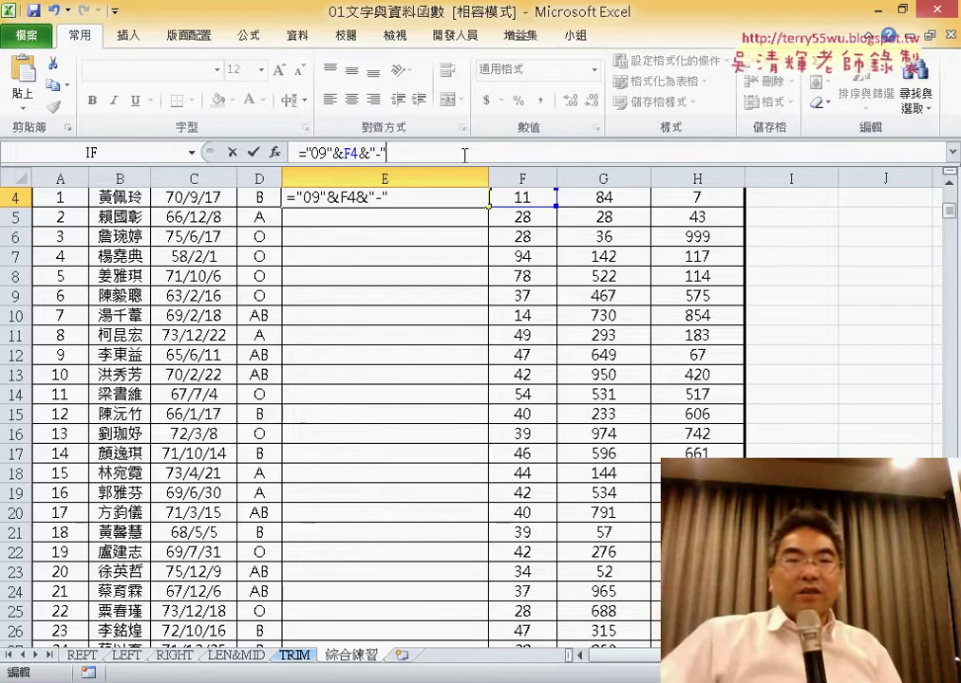
{"action": "left_click", "coordinate": [254, 153]}
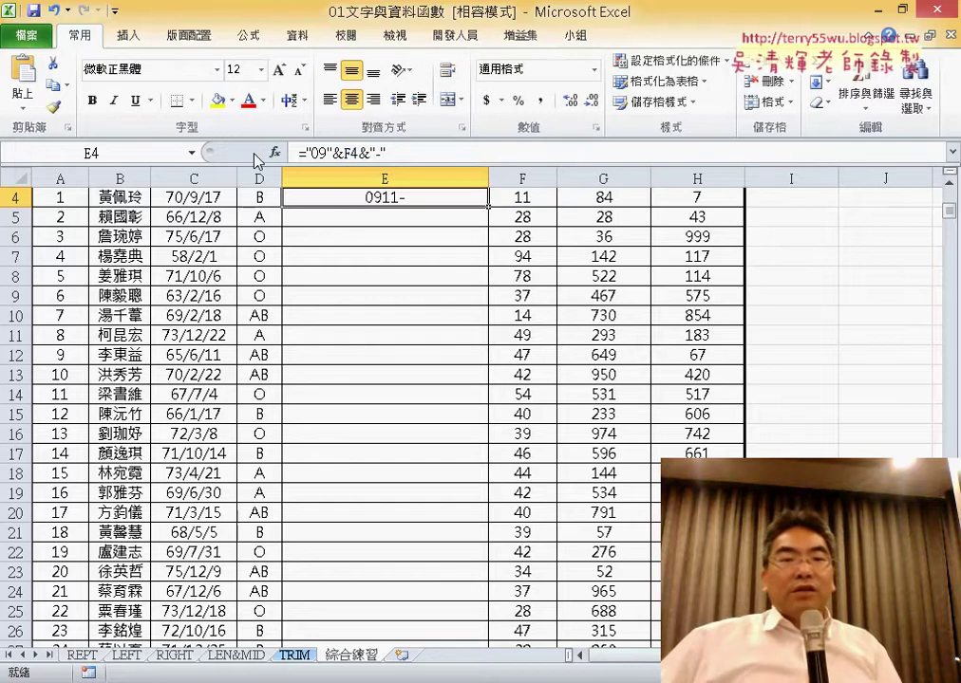
Step: Extend E4's formula with &REPT("0", and delete the stray E4:E27 range
{"action": "left_click", "coordinate": [472, 152]}
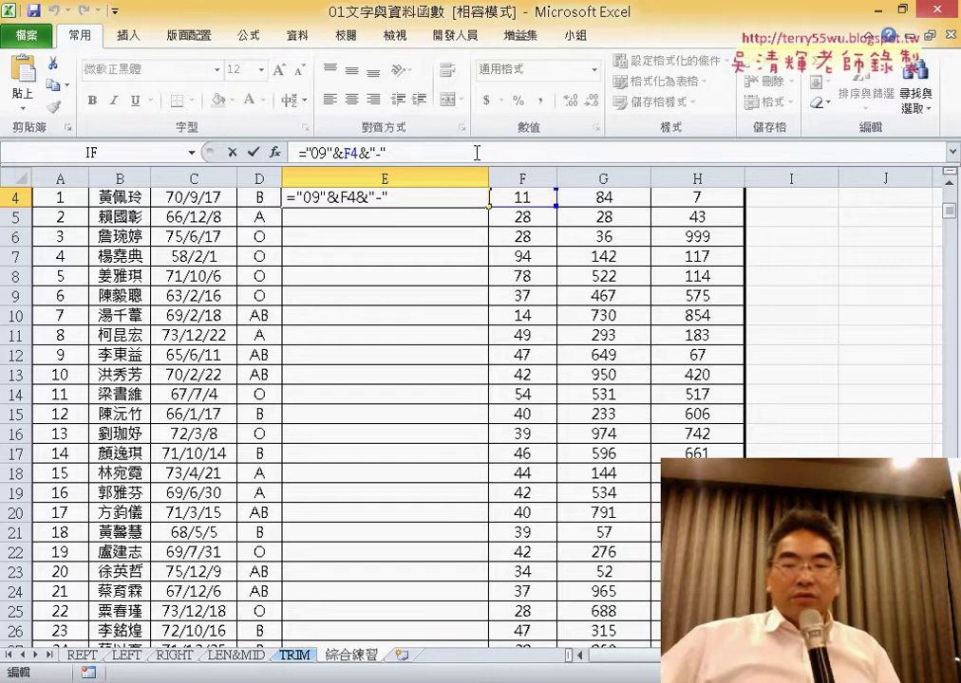
{"action": "type", "text": "&"}
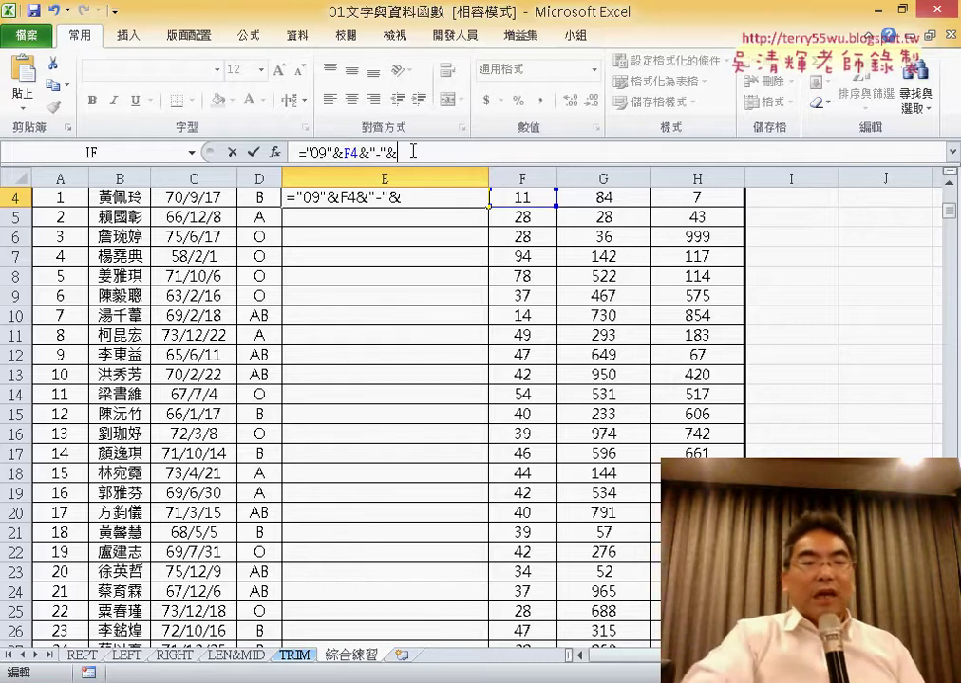
{"action": "type", "text": "re"}
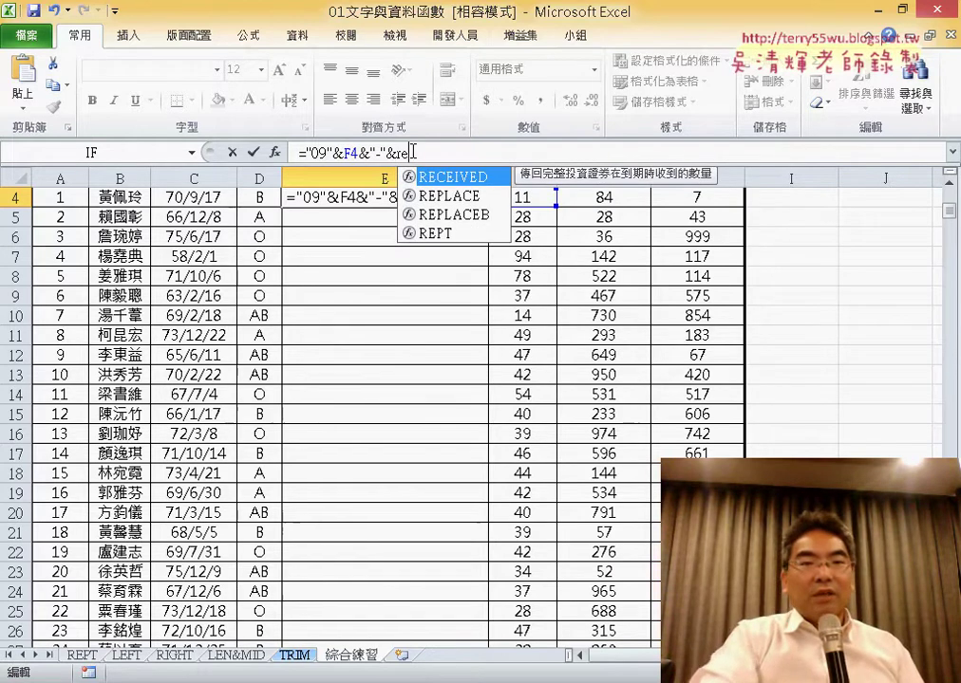
{"action": "type", "text": "p"}
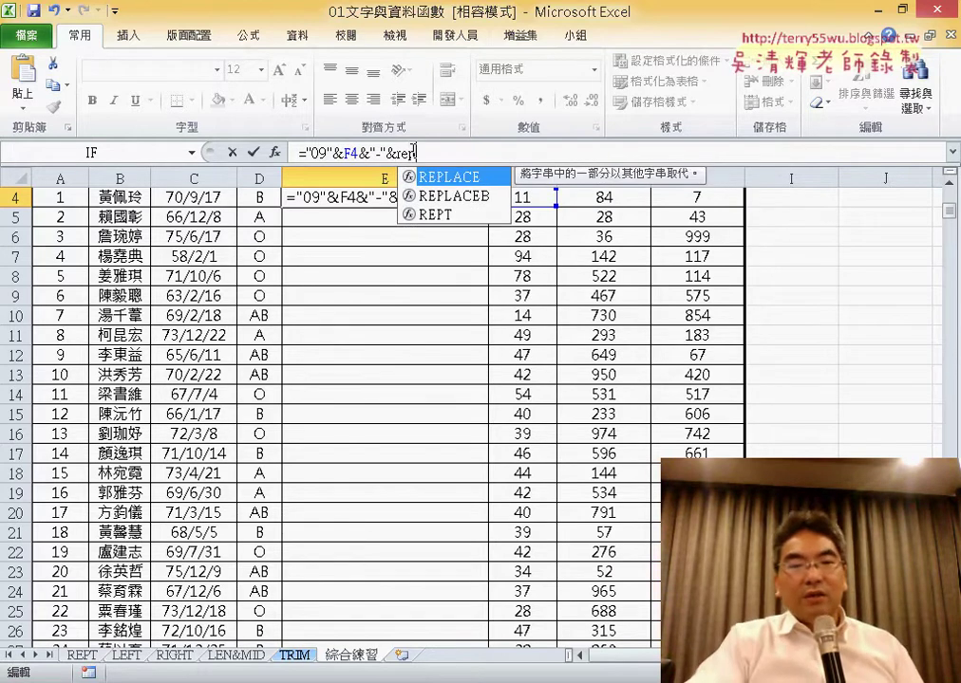
{"action": "type", "text": "t"}
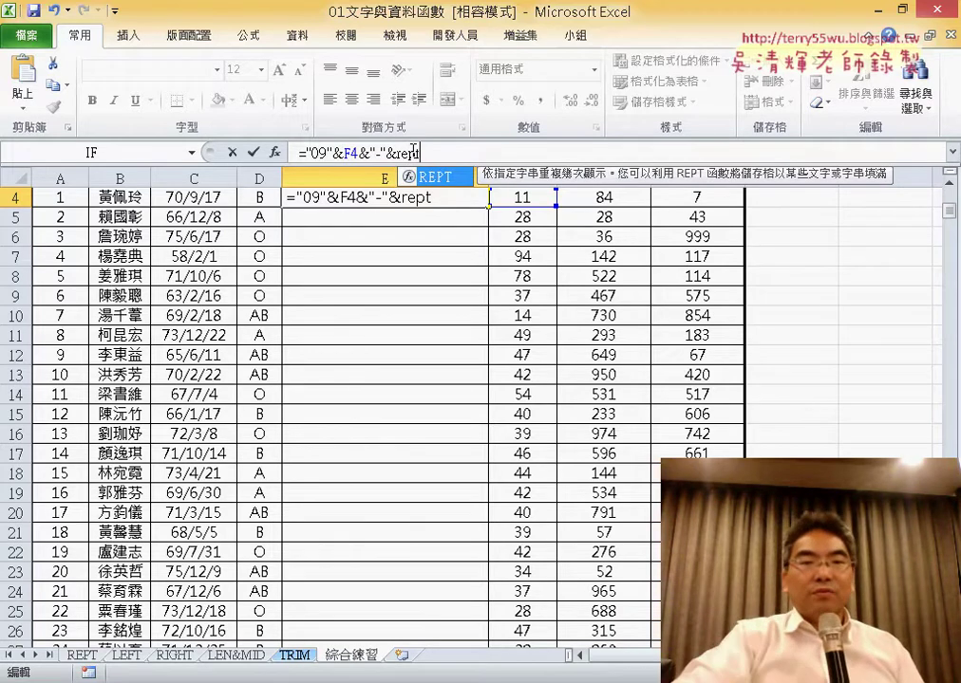
{"action": "type", "text": "("}
{"action": "left_click_drag", "start_coordinate": [384, 198], "coordinate": [385, 662]}
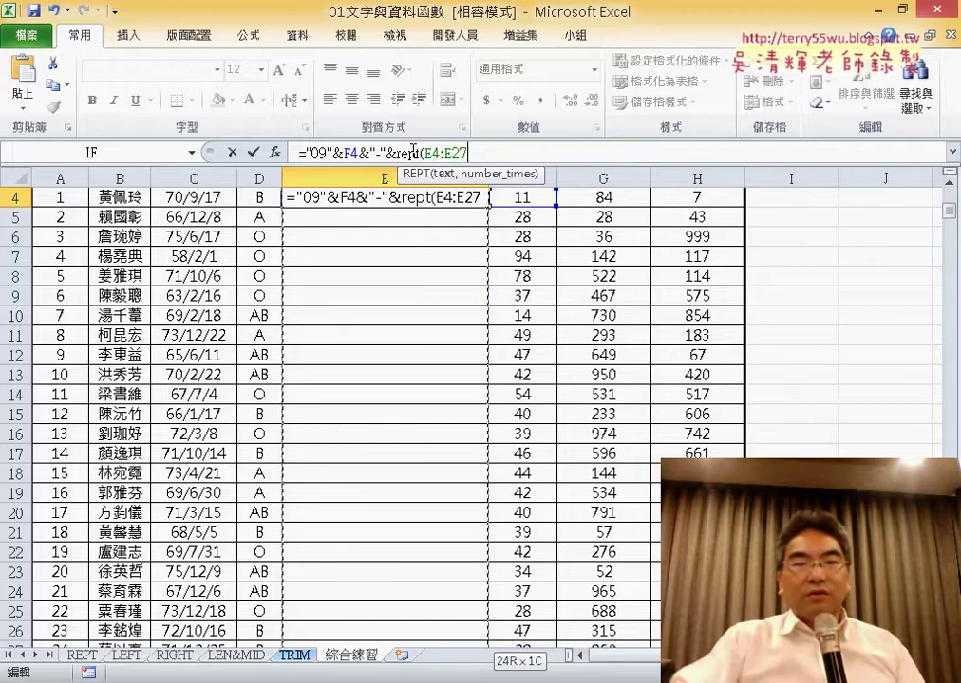
{"action": "key", "text": "BackSpace"}
{"action": "key", "text": "BackSpace"}
{"action": "key", "text": "BackSpace"}
{"action": "key", "text": "BackSpace"}
{"action": "key", "text": "BackSpace"}
{"action": "key", "text": "BackSpace"}
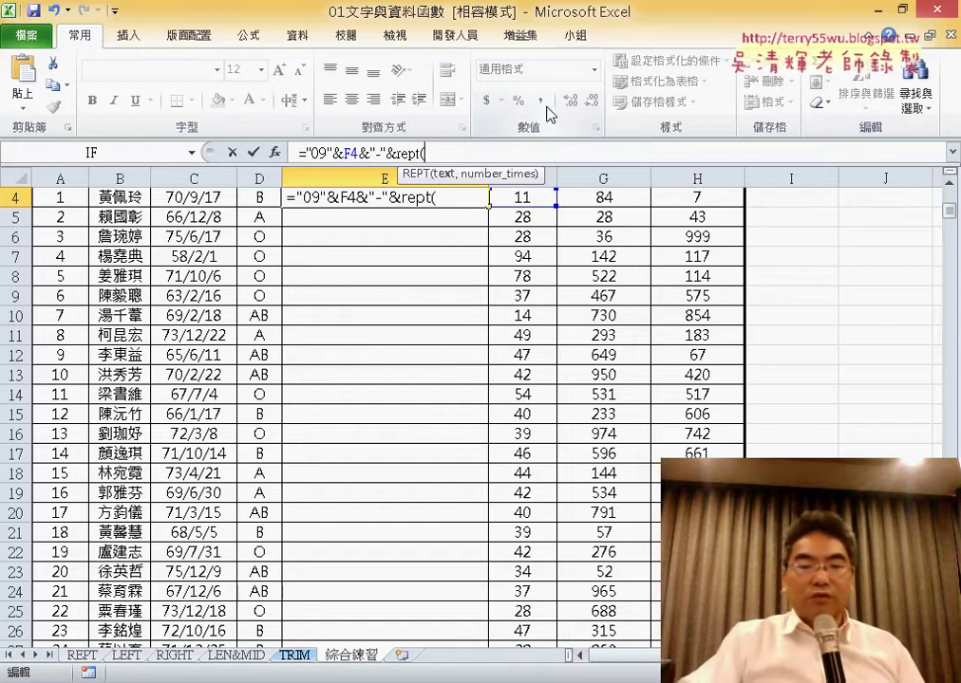
{"action": "type", "text": "\"0"}
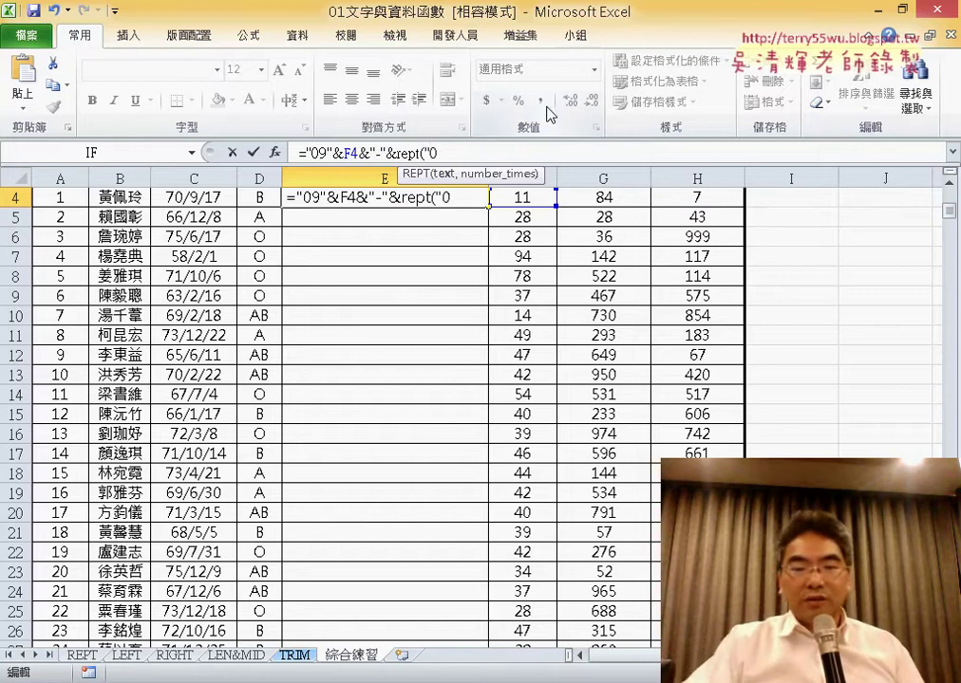
{"action": "type", "text": "\","}
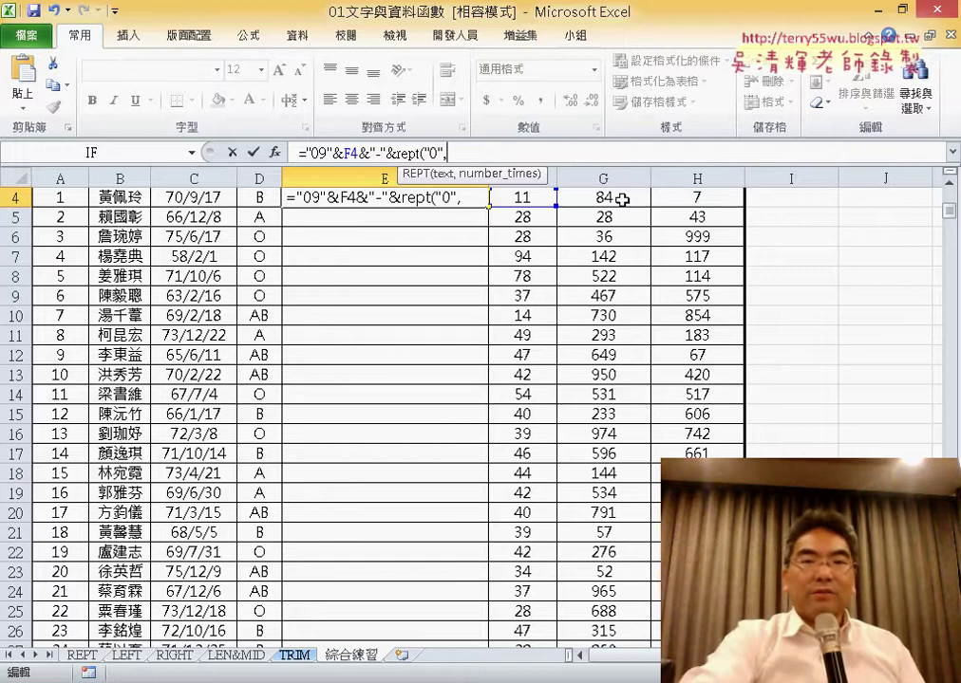
Step: Close the REPT with 3-LEN(G4)) and commit, so E4 shows 0911-0
{"action": "type", "text": "3-"}
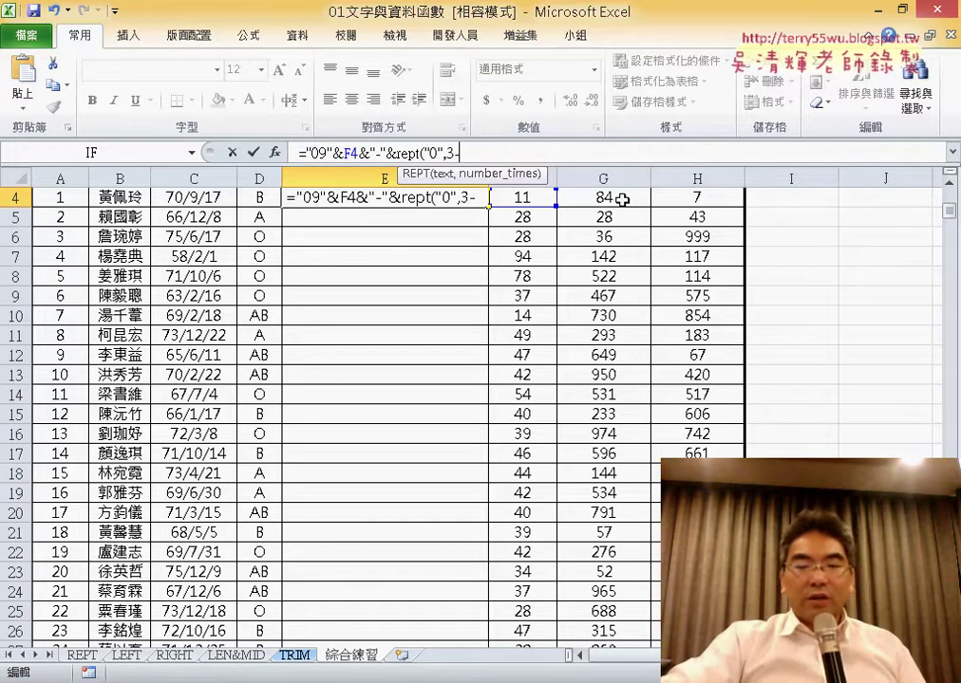
{"action": "type", "text": "le"}
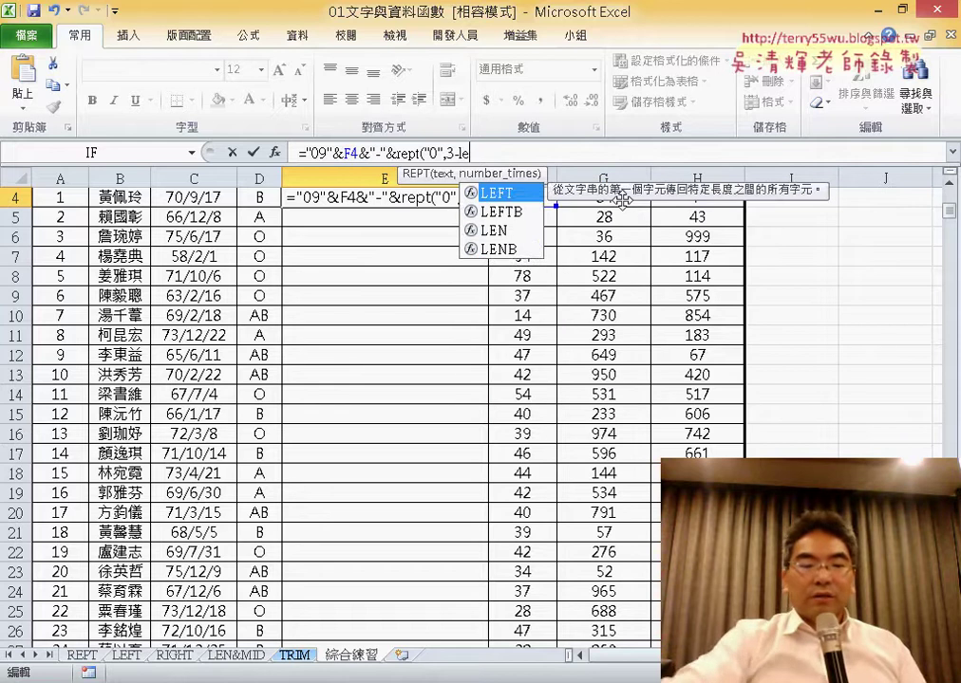
{"action": "type", "text": "n("}
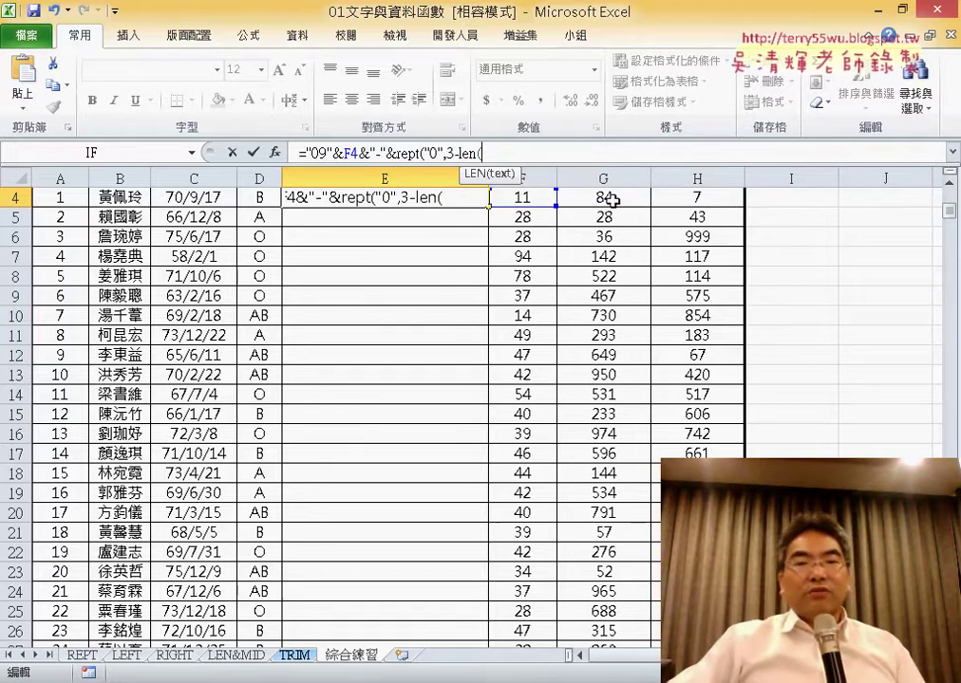
{"action": "left_click", "coordinate": [612, 200]}
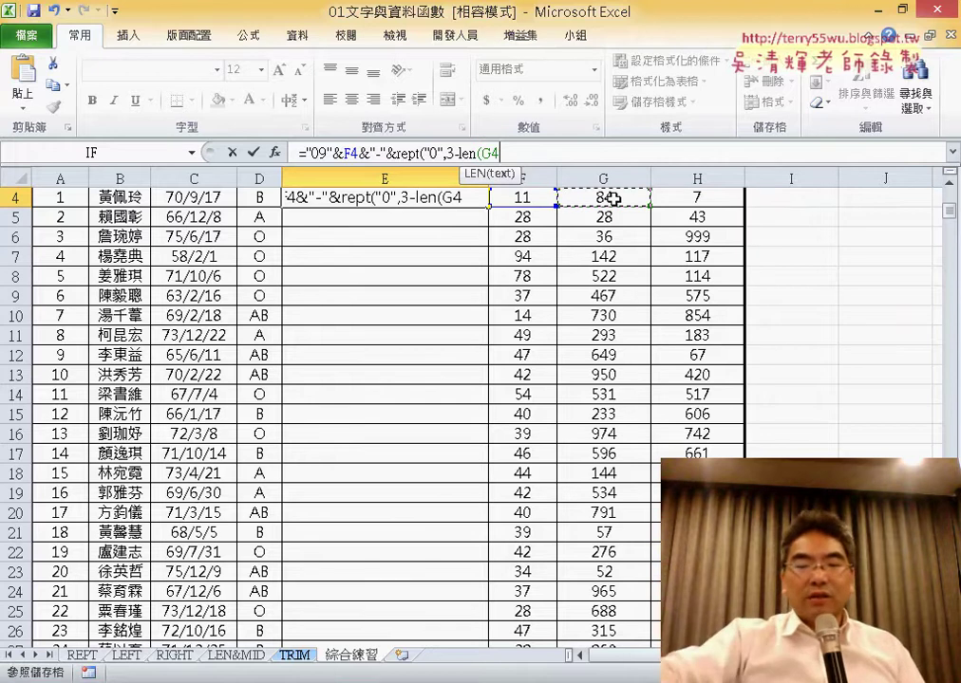
{"action": "type", "text": ")"}
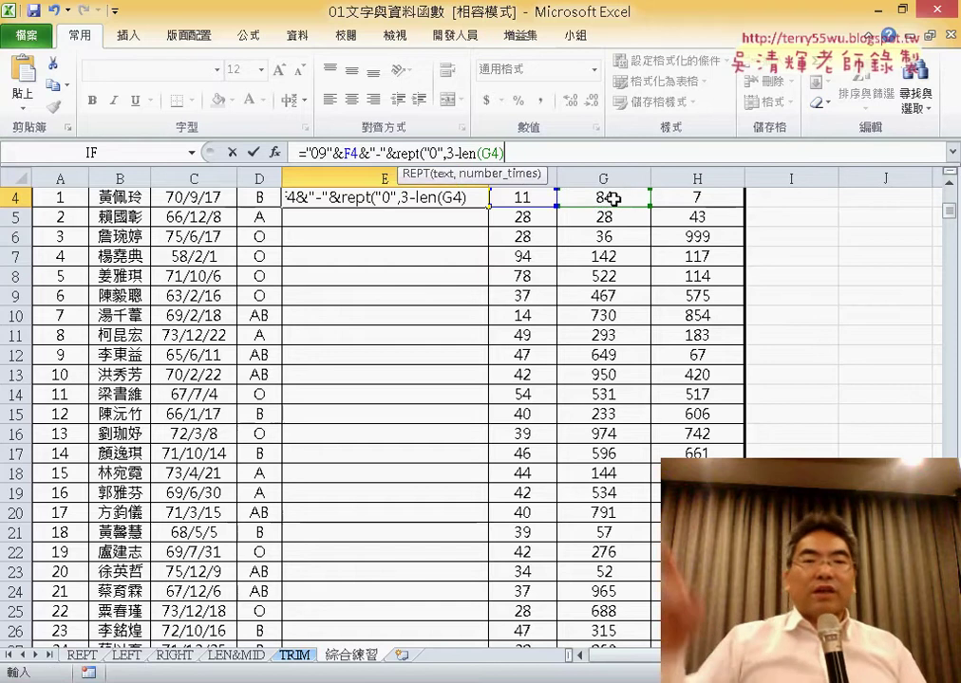
{"action": "type", "text": ")"}
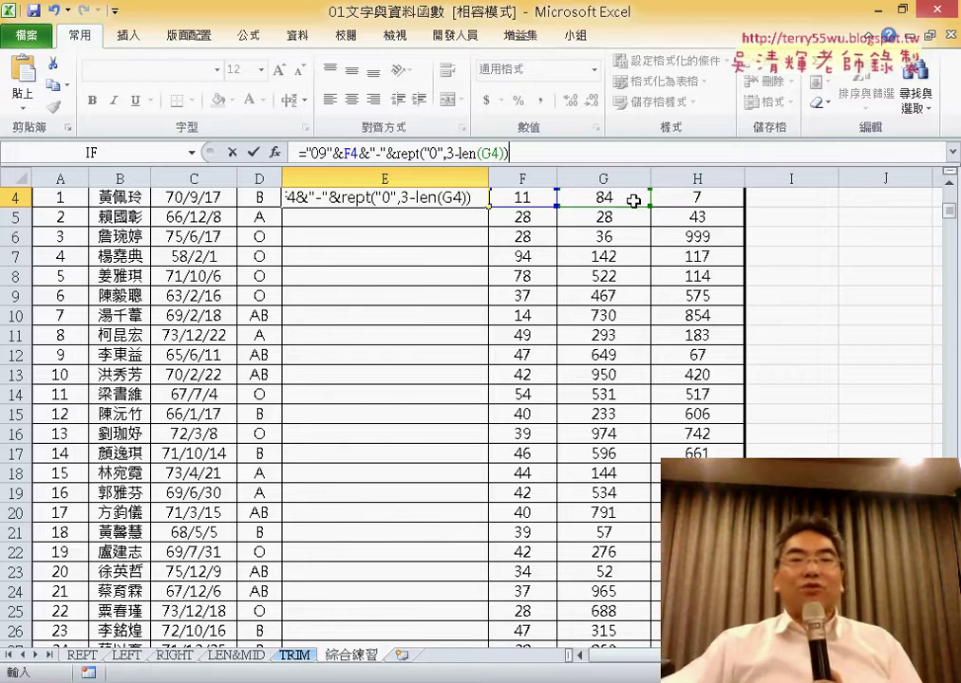
{"action": "left_click", "coordinate": [254, 152]}
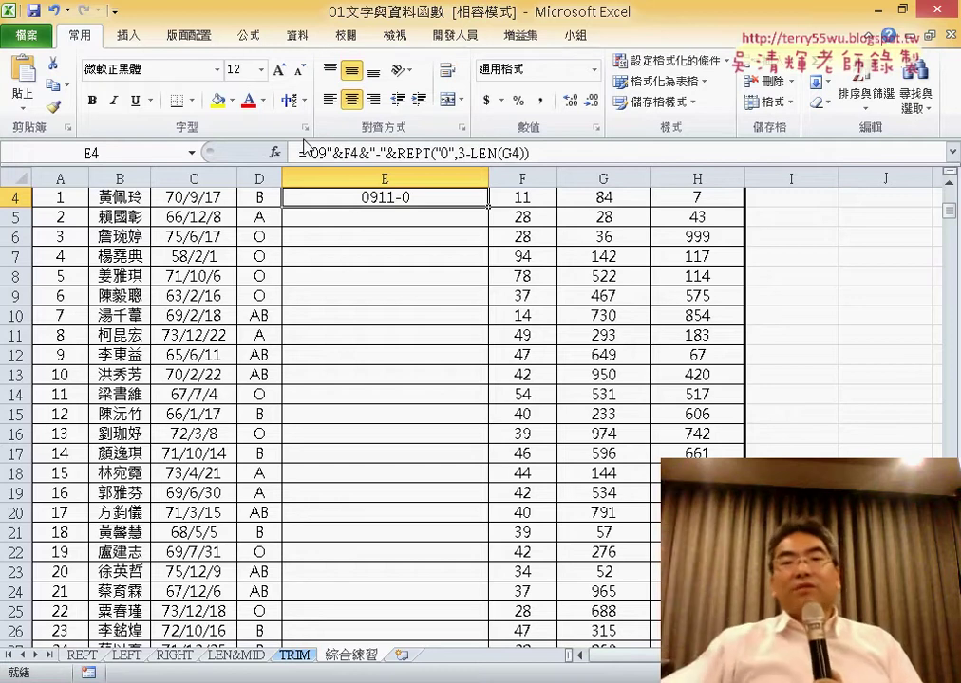
Step: Append &G4 to E4's formula so the cell displays 0911-084
{"action": "left_click", "coordinate": [550, 155]}
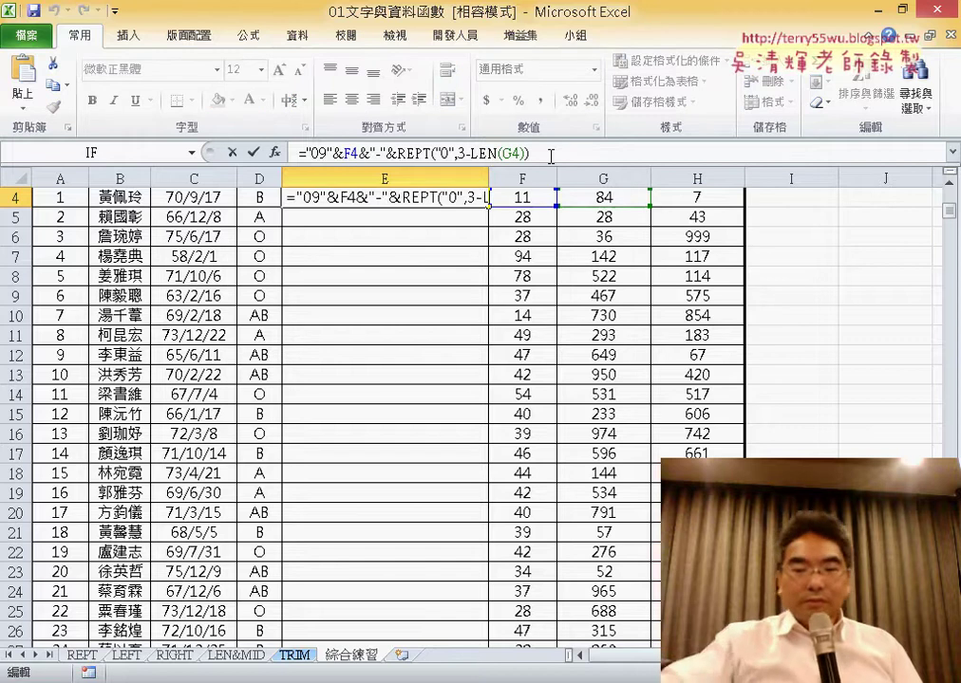
{"action": "type", "text": "&"}
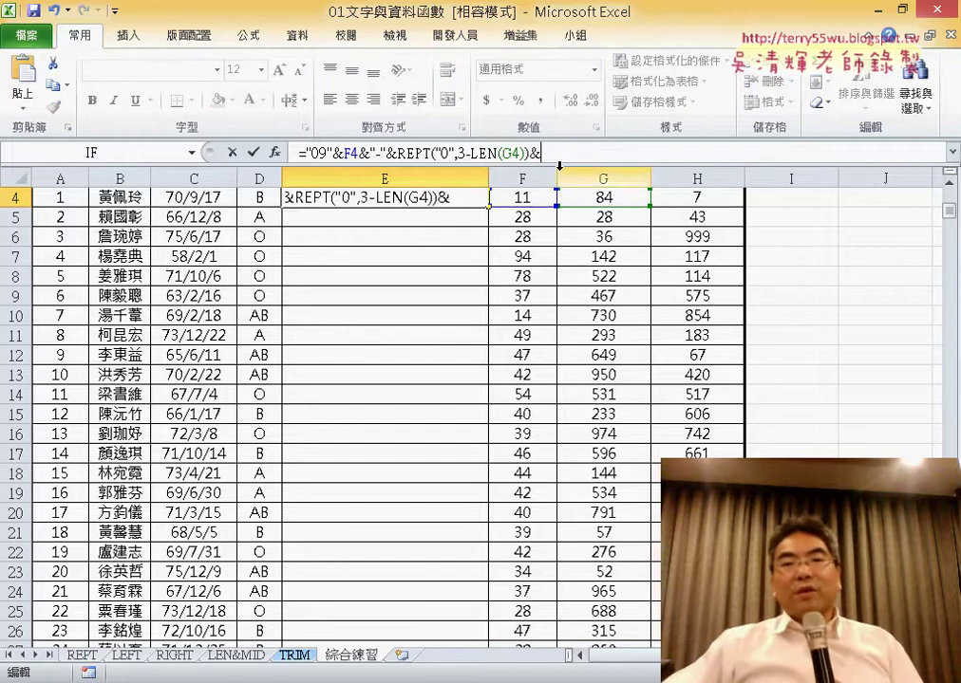
{"action": "left_click", "coordinate": [620, 200]}
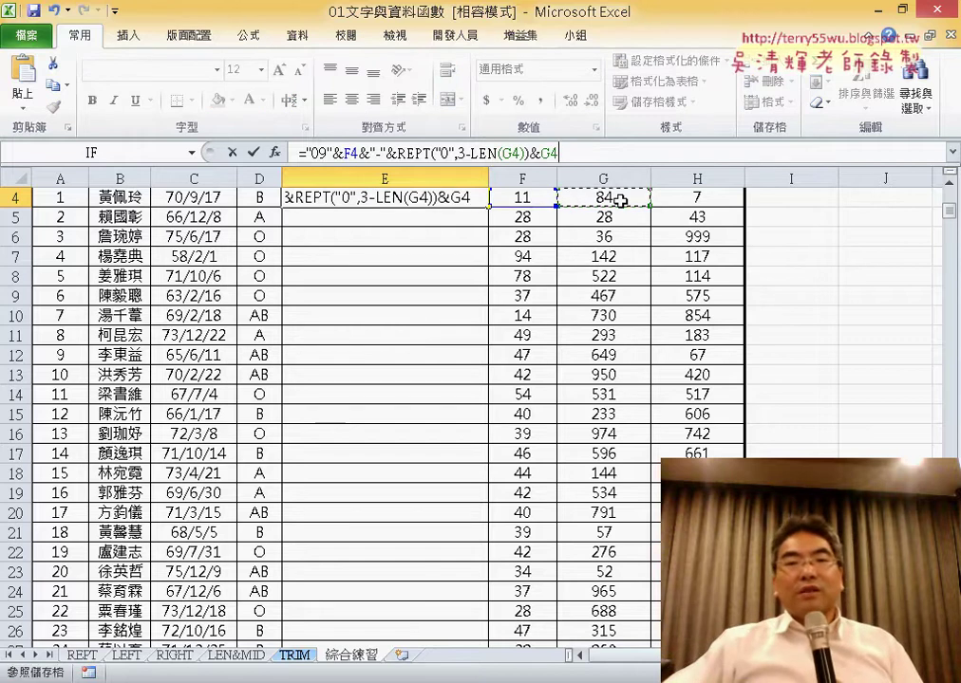
{"action": "left_click", "coordinate": [254, 152]}
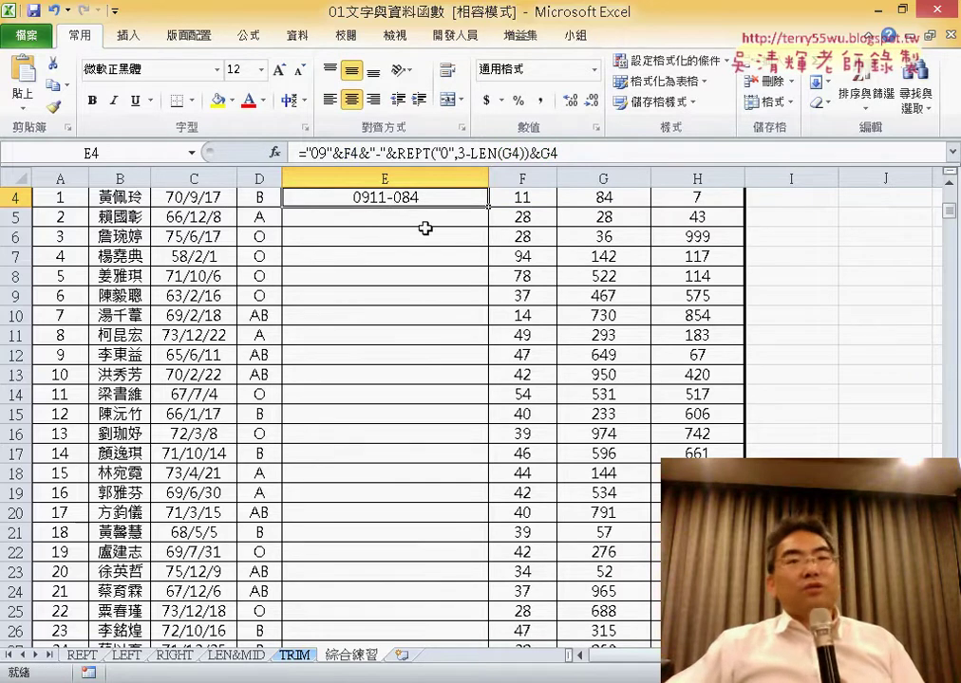
{"action": "scroll", "coordinate": [425, 228], "scroll_direction": "up", "scroll_amount": 1}
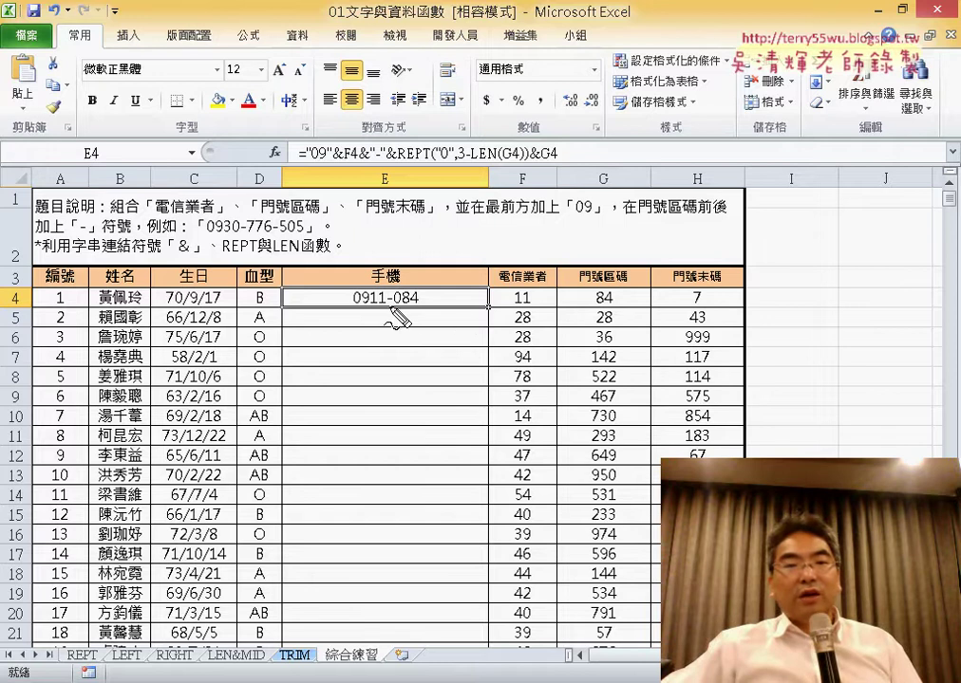
{"action": "left_click_drag", "start_coordinate": [426, 323], "coordinate": [399, 284]}
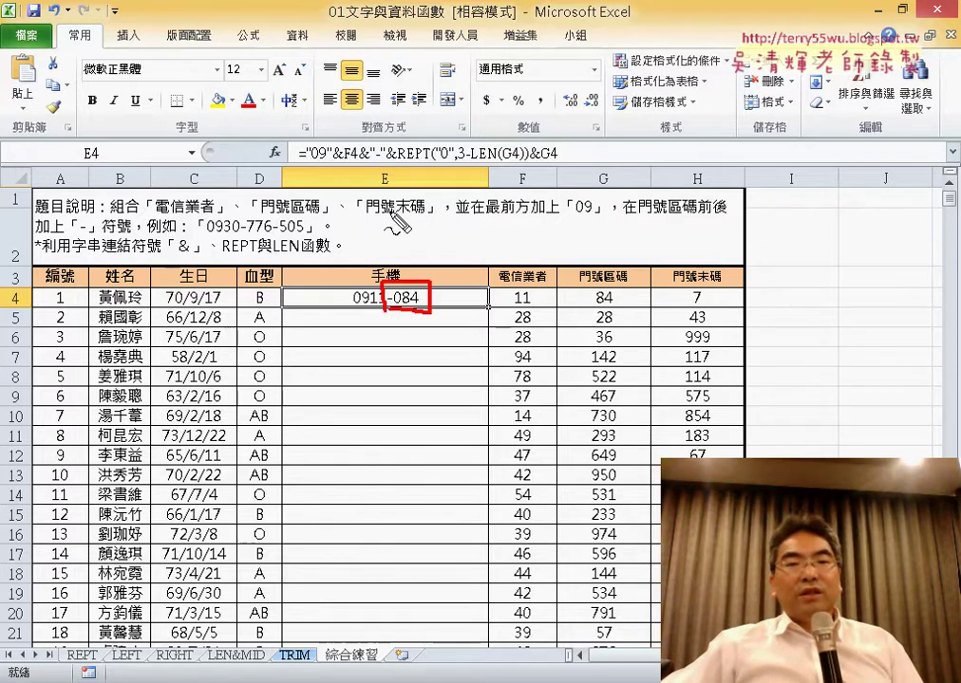
{"action": "mouse_move", "coordinate": [368, 171]}
{"action": "left_mouse_down"}
{"action": "mouse_move", "coordinate": [534, 170]}
{"action": "mouse_move", "coordinate": [375, 131]}
{"action": "mouse_move", "coordinate": [361, 166]}
{"action": "left_mouse_up"}
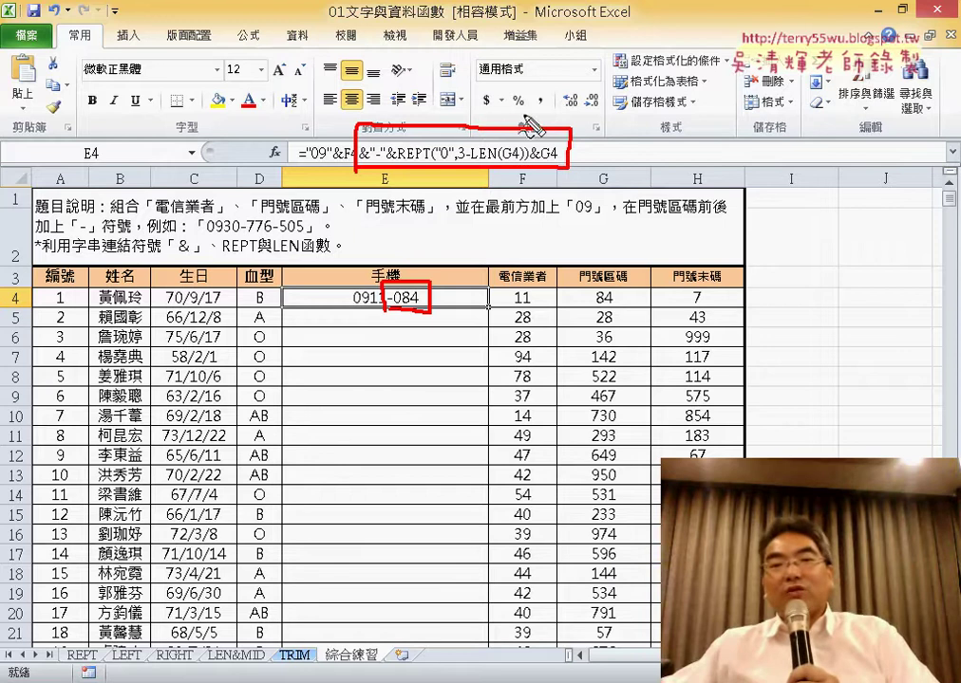
{"action": "mouse_move", "coordinate": [572, 107]}
{"action": "left_mouse_down"}
{"action": "mouse_move", "coordinate": [631, 119]}
{"action": "mouse_move", "coordinate": [623, 128]}
{"action": "left_mouse_up"}
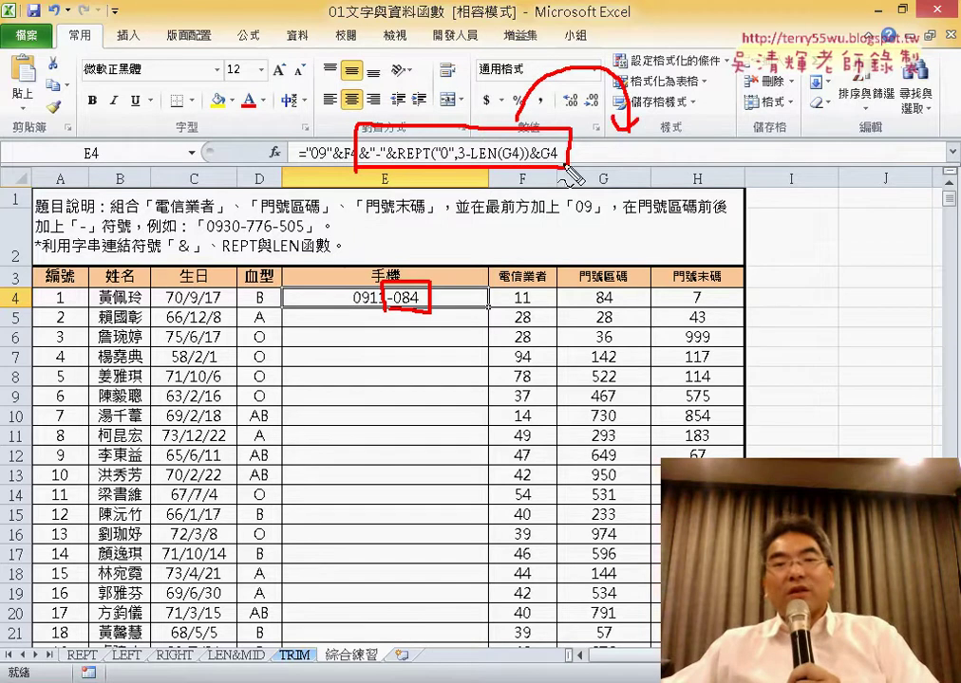
{"action": "left_click_drag", "start_coordinate": [547, 164], "coordinate": [560, 165]}
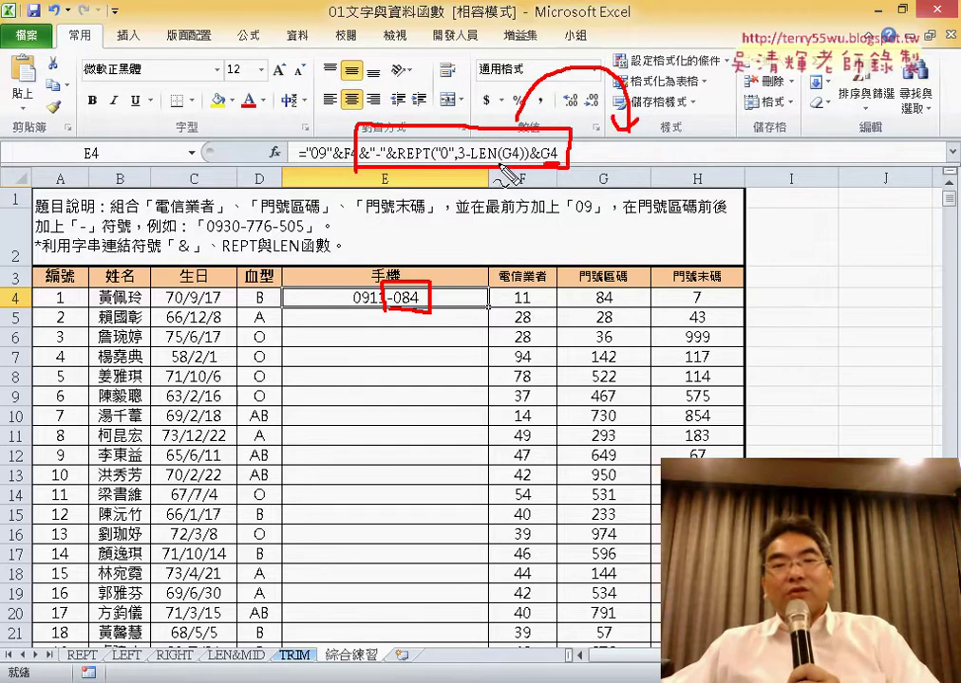
{"action": "left_click_drag", "start_coordinate": [704, 289], "coordinate": [712, 306]}
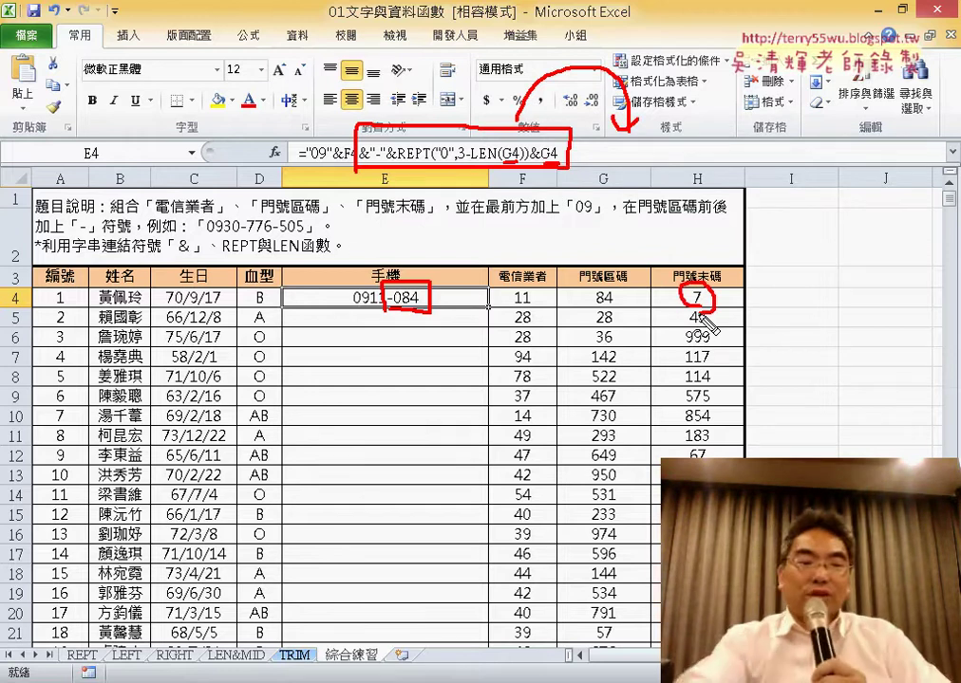
{"action": "key", "text": "Escape"}
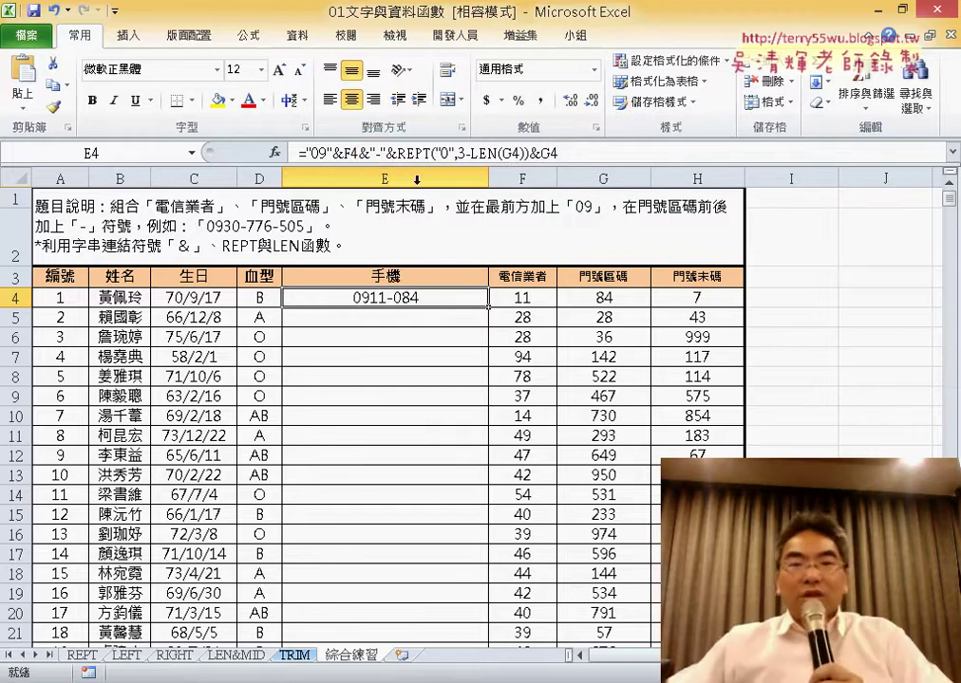
Step: Copy the dash and padded-number block and paste it at the end of E4's formula
{"action": "left_click_drag", "start_coordinate": [359, 153], "coordinate": [560, 153]}
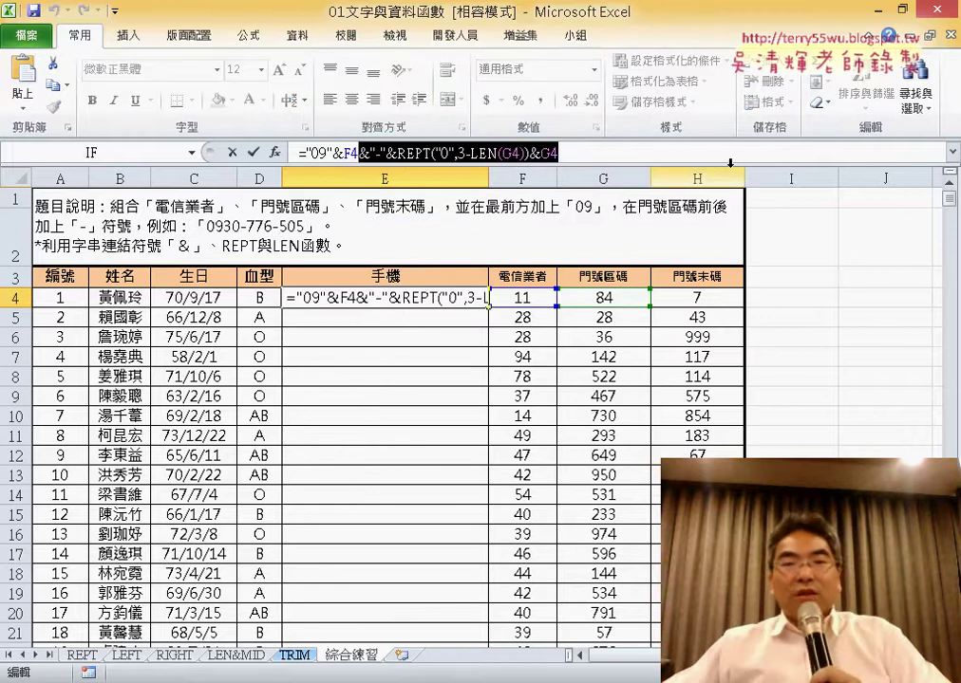
{"action": "right_click", "coordinate": [525, 155]}
{"action": "left_click", "coordinate": [579, 187]}
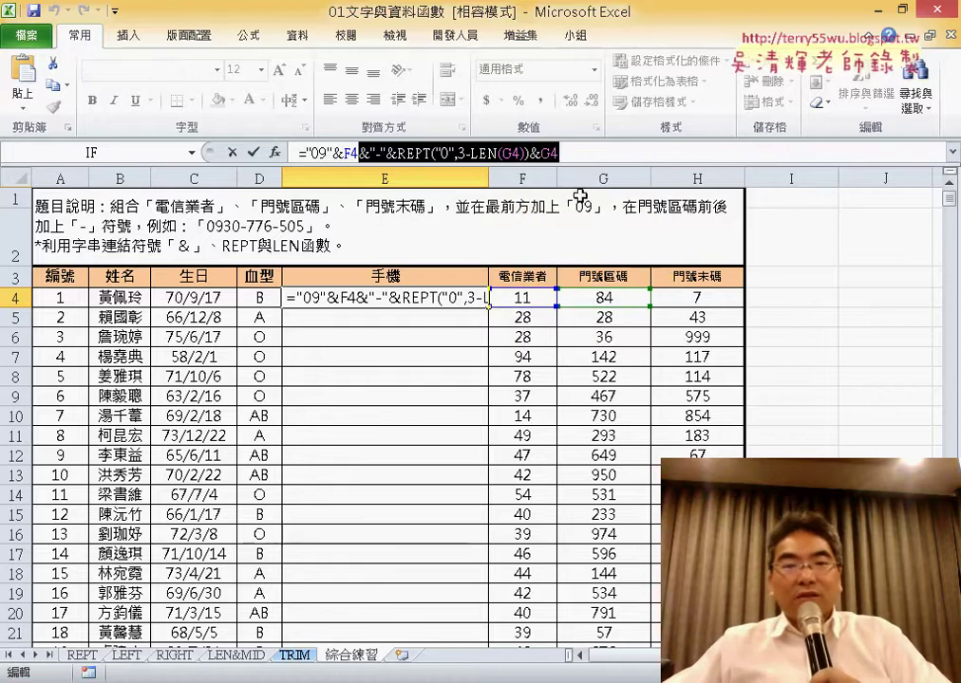
{"action": "right_click", "coordinate": [588, 155]}
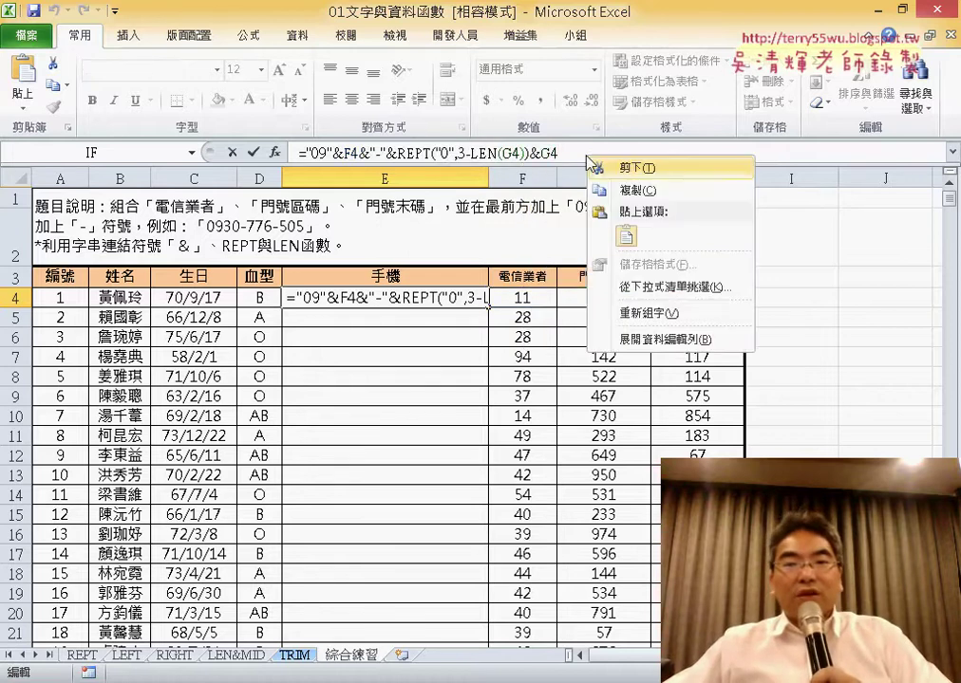
{"action": "left_click", "coordinate": [626, 236]}
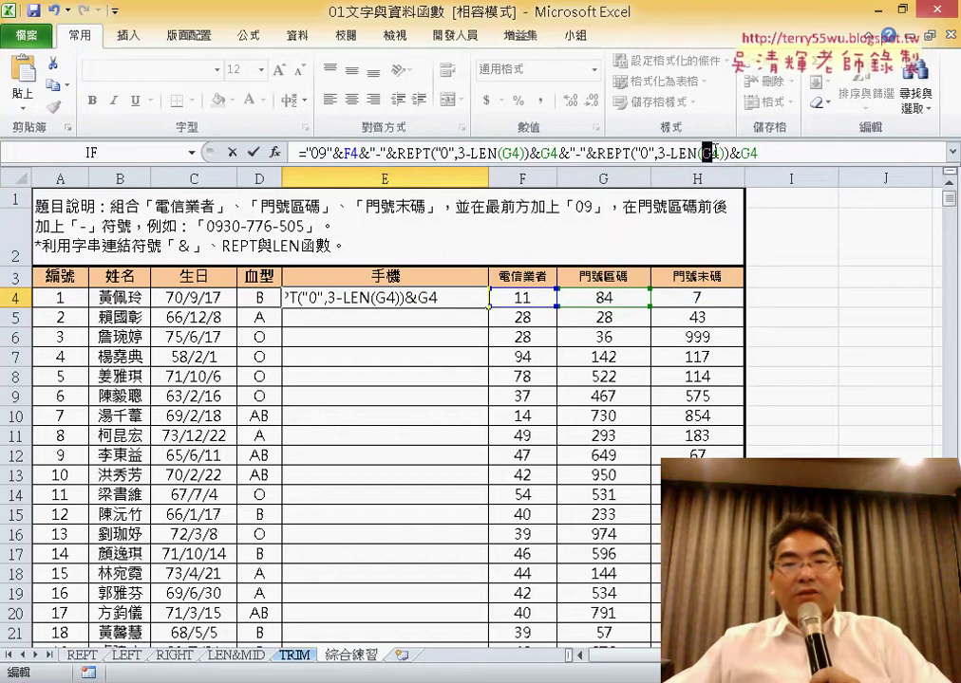
{"action": "left_click", "coordinate": [700, 299]}
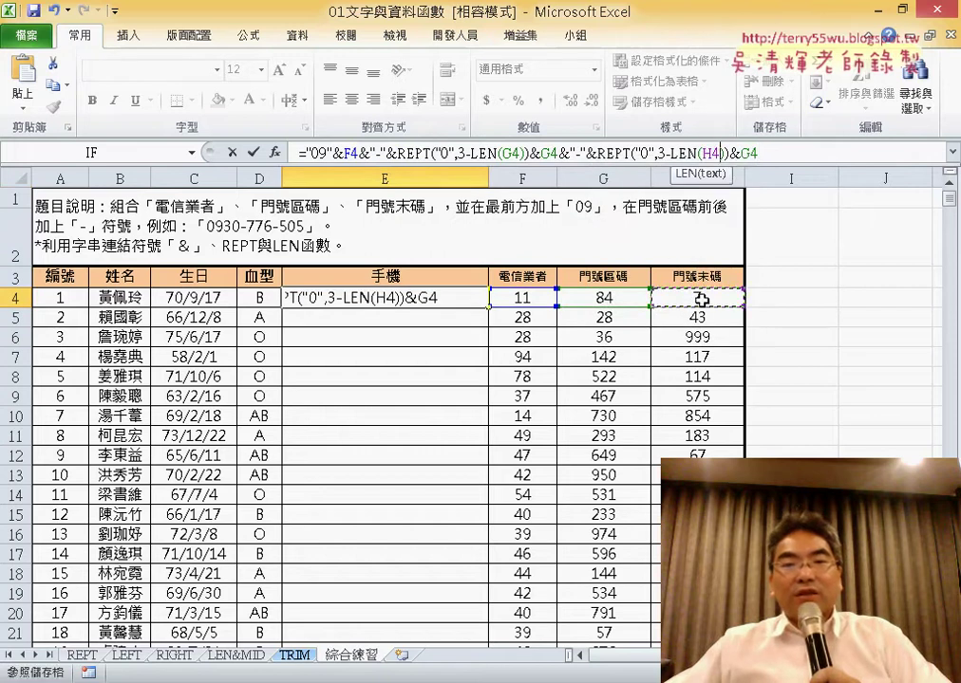
{"action": "double_click", "coordinate": [749, 152]}
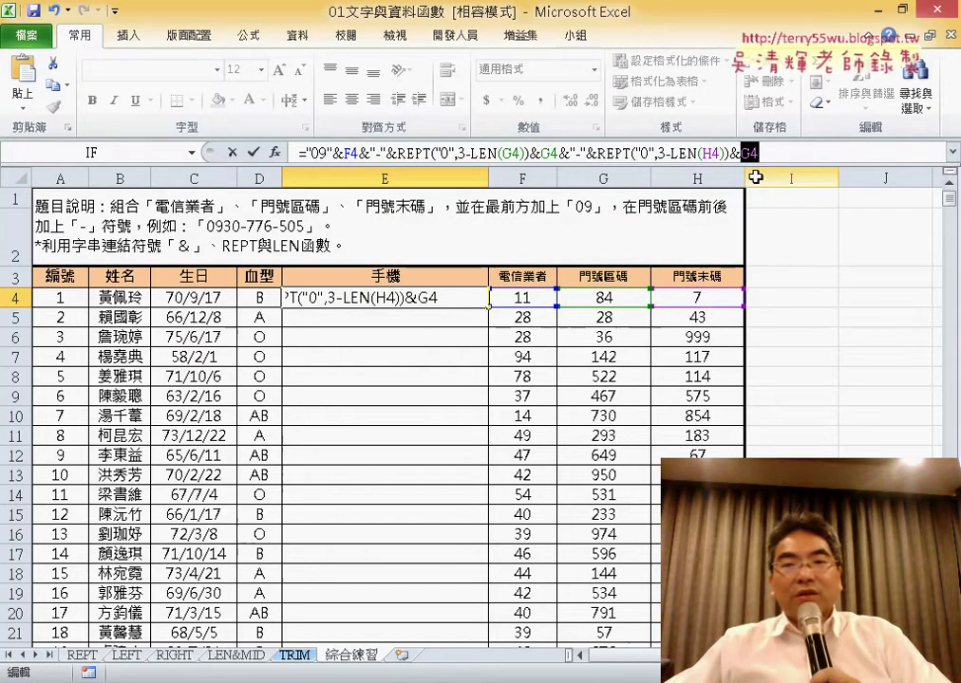
{"action": "left_click", "coordinate": [702, 297]}
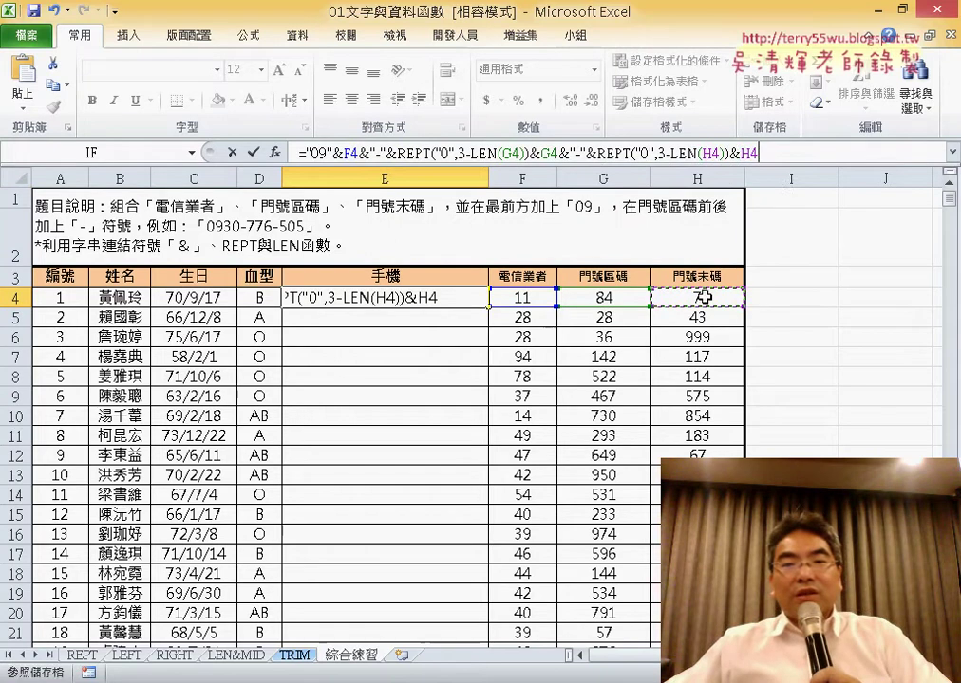
{"action": "double_click", "coordinate": [708, 152]}
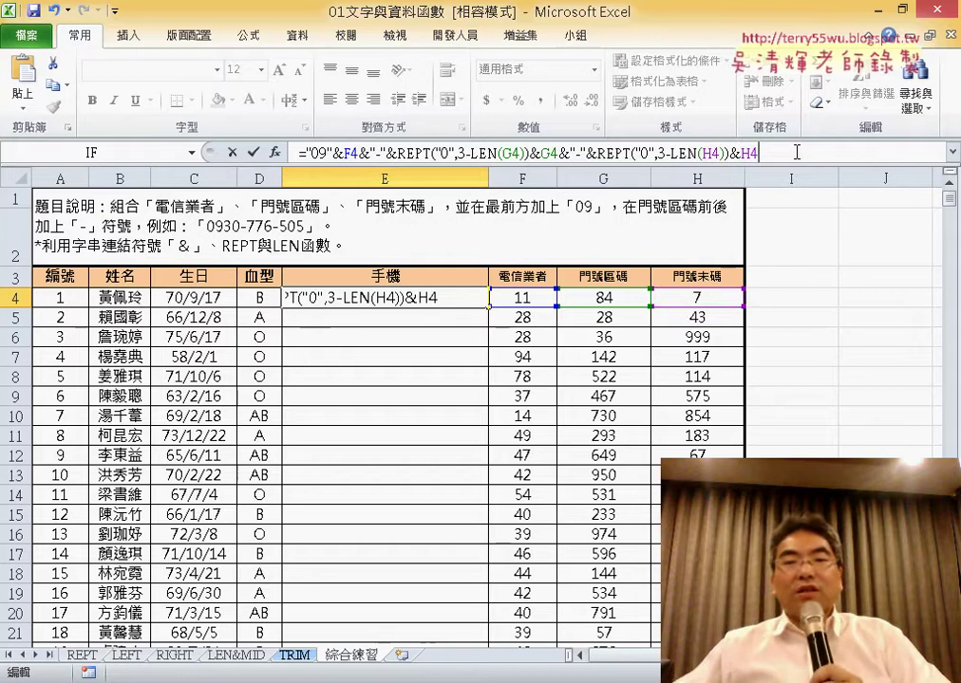
{"action": "left_click", "coordinate": [252, 153]}
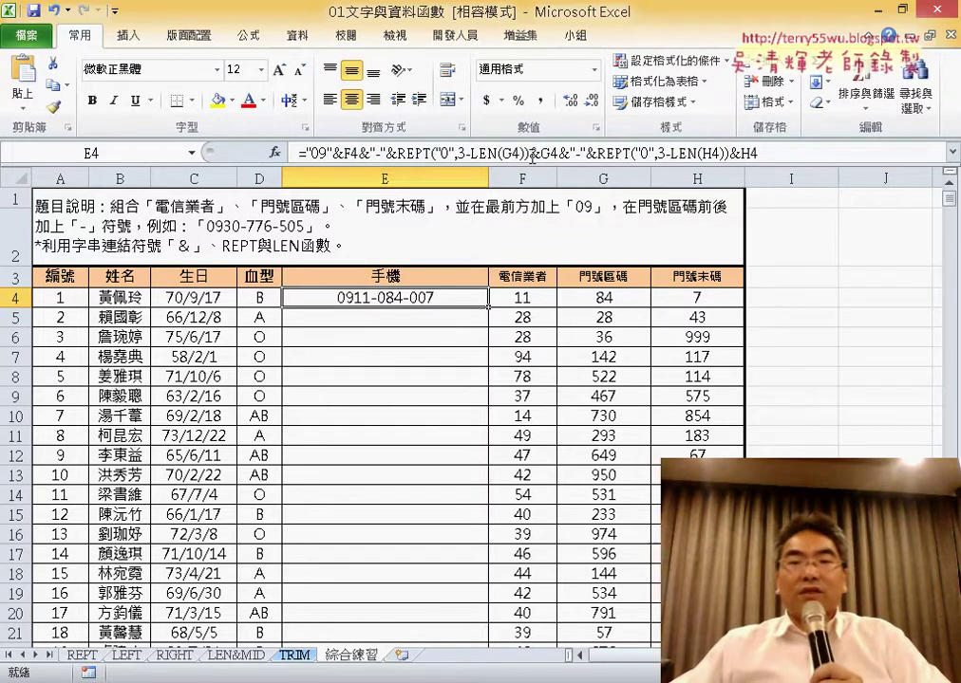
{"action": "mouse_move", "coordinate": [533, 155]}
{"action": "left_mouse_down"}
{"action": "mouse_move", "coordinate": [787, 163]}
{"action": "mouse_move", "coordinate": [605, 153]}
{"action": "left_mouse_up"}
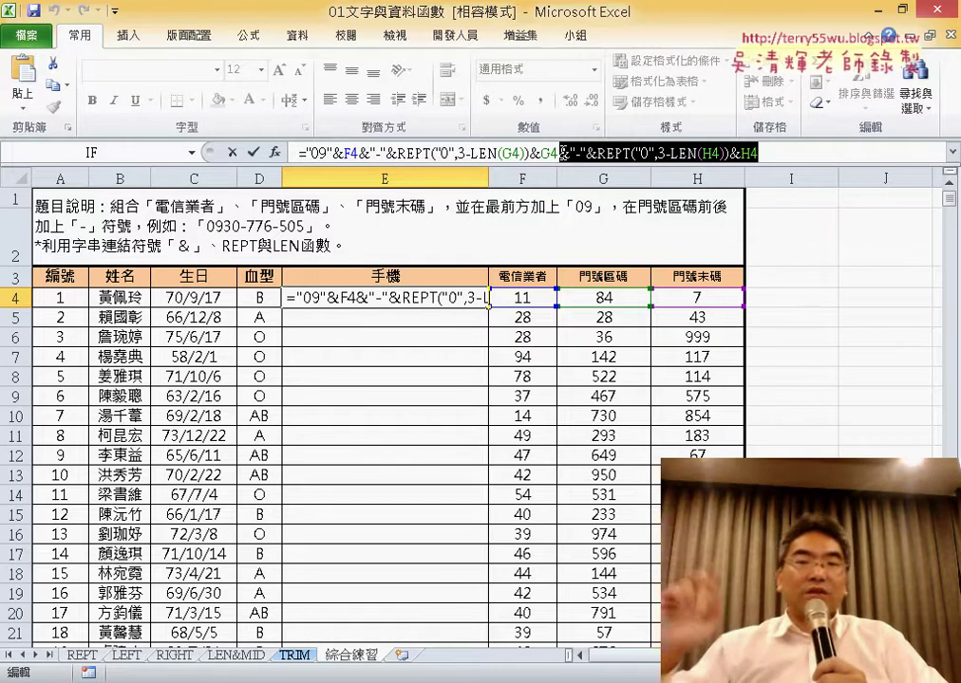
{"action": "left_click", "coordinate": [254, 152]}
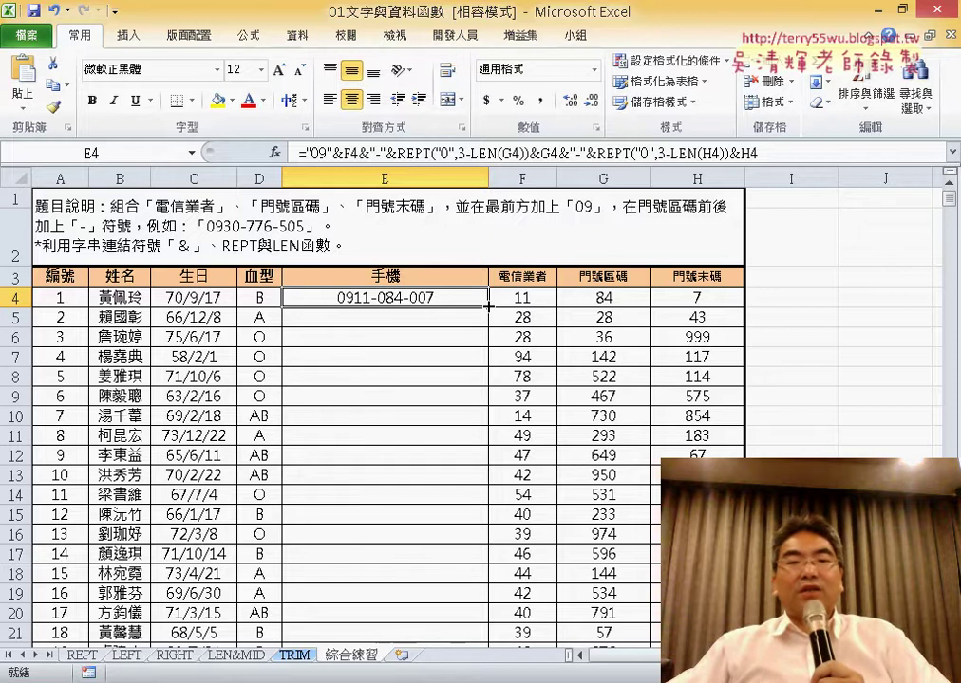
Step: Fill E4's formula down column E to the last data row, E21
{"action": "double_click", "coordinate": [487, 306]}
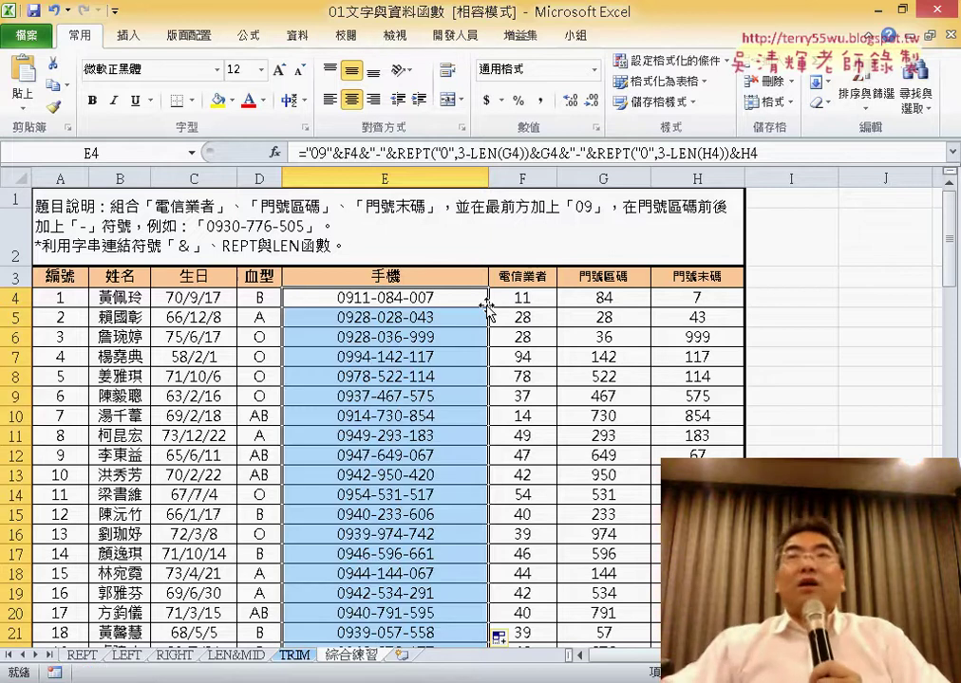
{"action": "key", "text": "ctrl+z"}
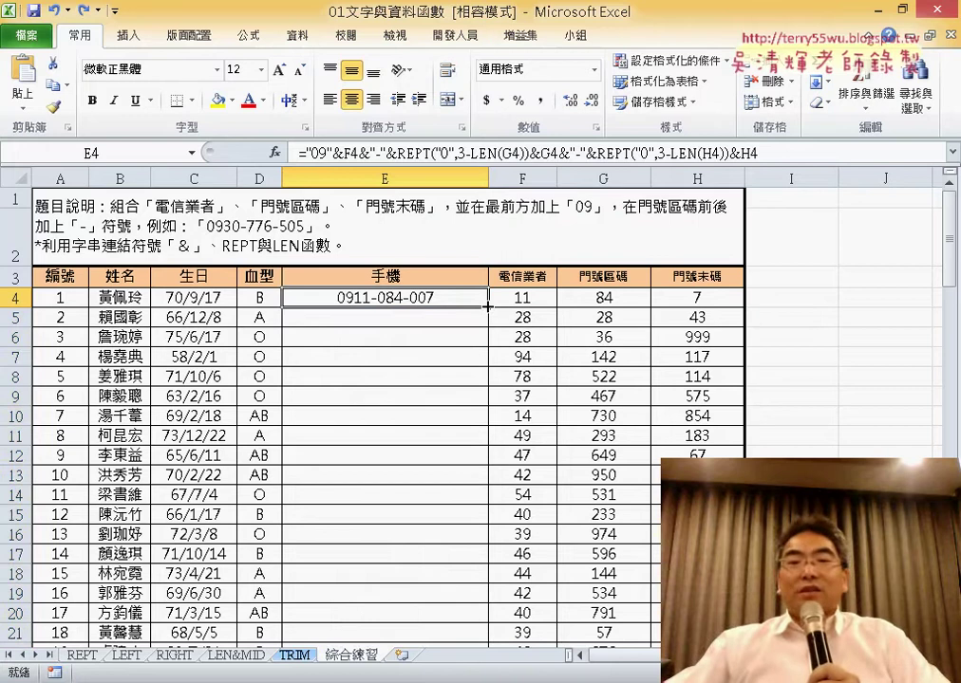
{"action": "mouse_move", "coordinate": [487, 307]}
{"action": "left_mouse_down"}
{"action": "mouse_move", "coordinate": [488, 638]}
{"action": "mouse_move", "coordinate": [483, 69]}
{"action": "left_mouse_up"}
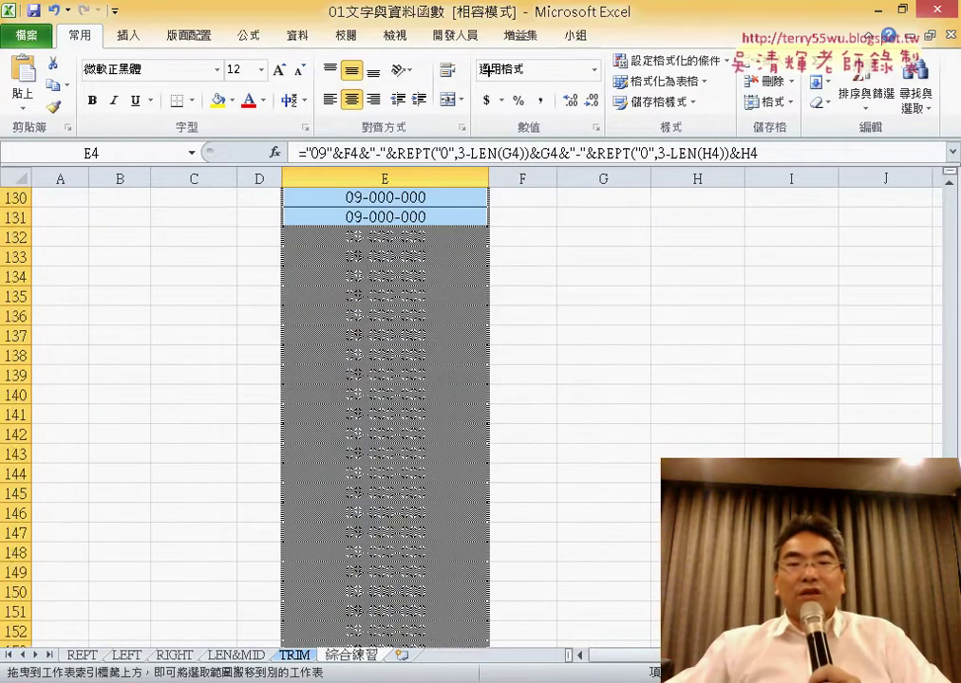
{"action": "scroll", "coordinate": [380, 418], "scroll_direction": "up", "scroll_amount": 15}
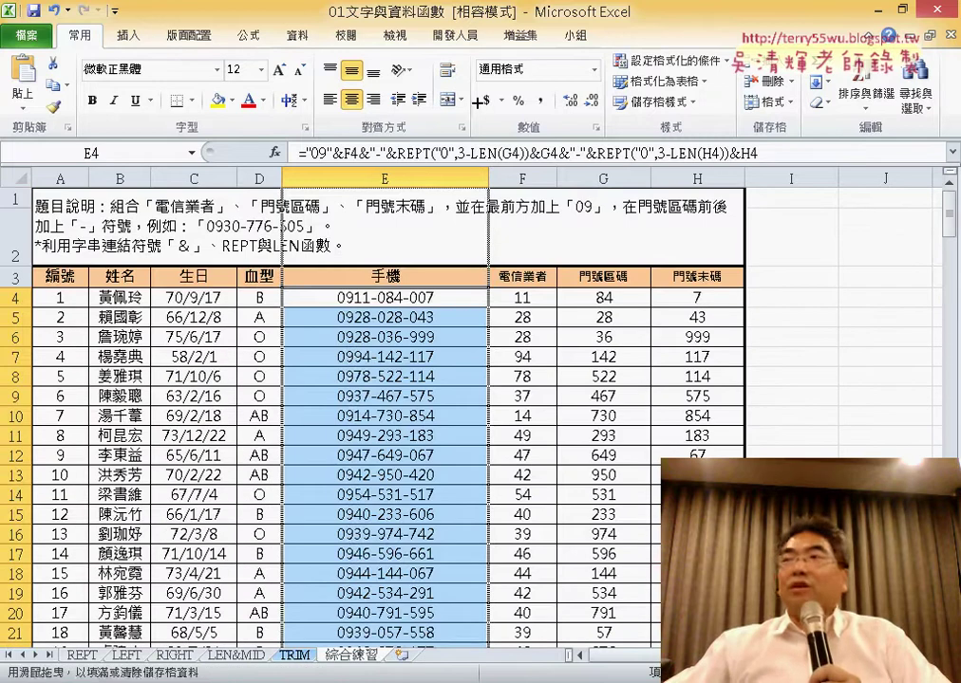
{"action": "mouse_move", "coordinate": [491, 655]}
{"action": "left_mouse_down"}
{"action": "mouse_move", "coordinate": [499, 216]}
{"action": "mouse_move", "coordinate": [484, 305]}
{"action": "left_mouse_up"}
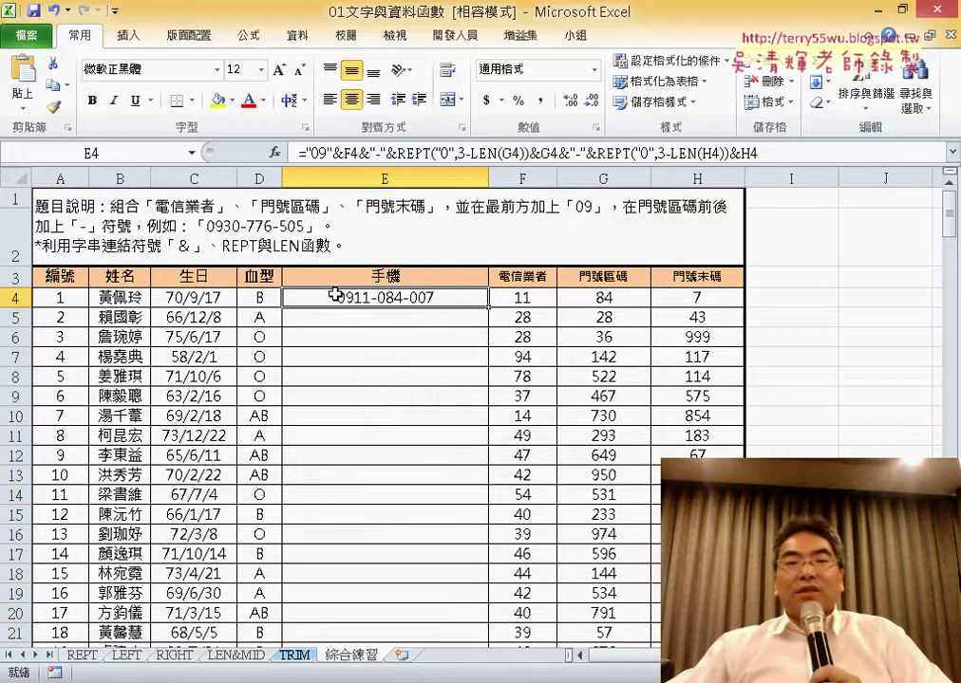
{"action": "left_click", "coordinate": [254, 177]}
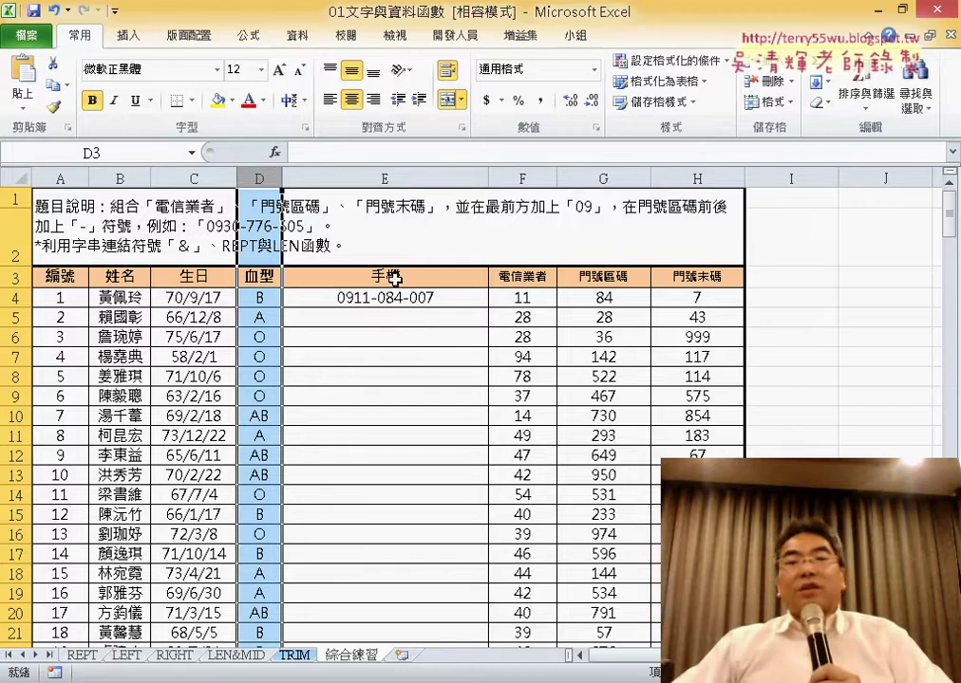
{"action": "left_click", "coordinate": [428, 300]}
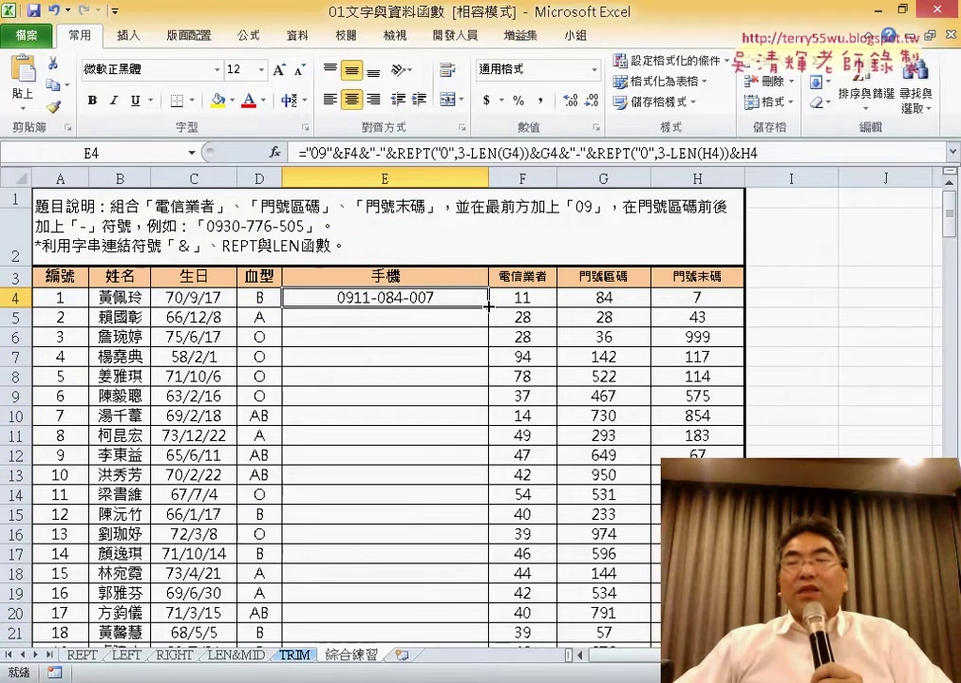
{"action": "double_click", "coordinate": [488, 305]}
{"action": "left_click", "coordinate": [405, 300]}
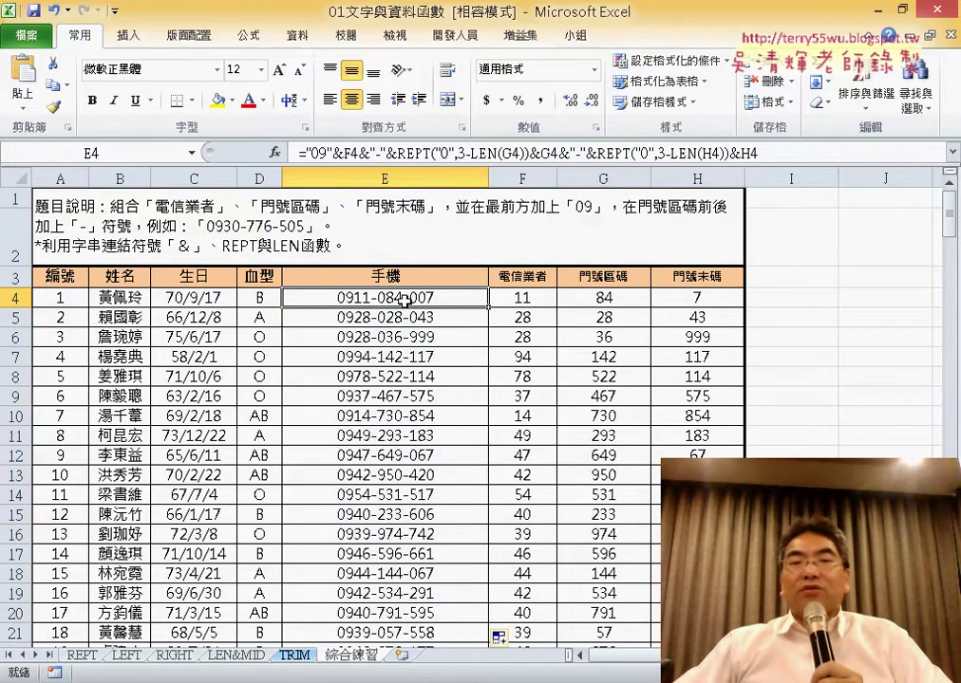
{"action": "left_click", "coordinate": [254, 167]}
{"action": "key", "text": "ctrl+c"}
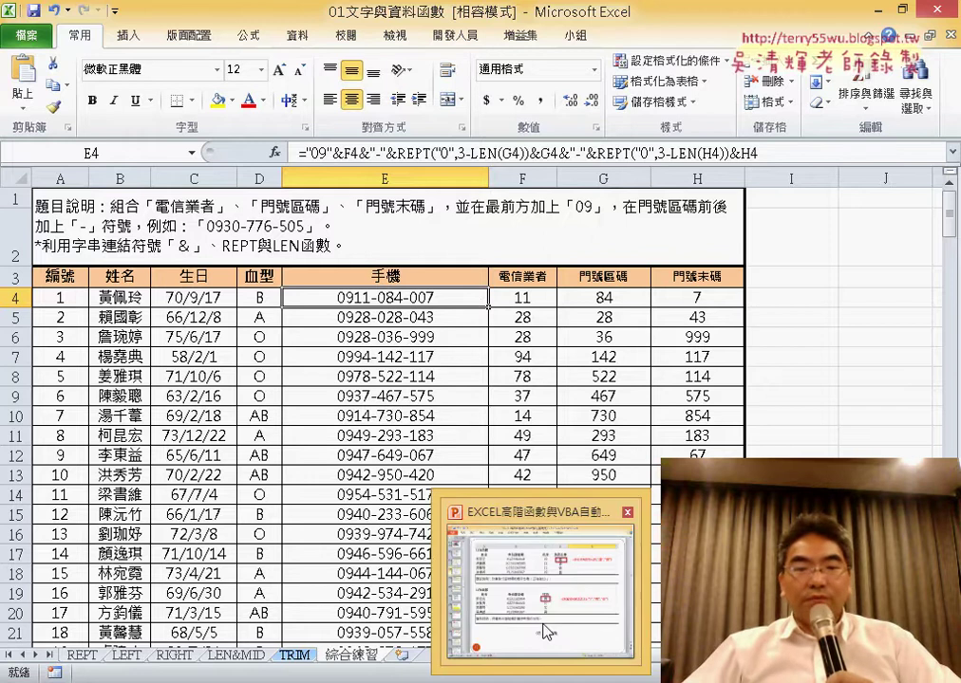
Step: Switch to PowerPoint and display slide 19, 綜合練習方法1, with the REPT/LEN formula
{"action": "left_click", "coordinate": [536, 617]}
{"action": "scroll", "coordinate": [583, 394], "scroll_direction": "down", "scroll_amount": 2}
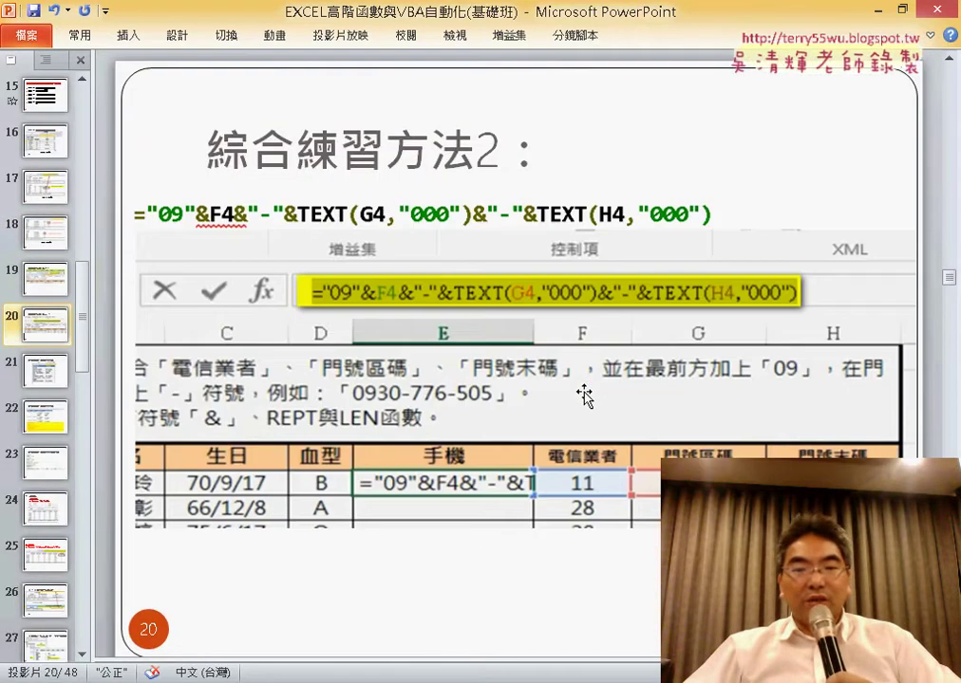
{"action": "scroll", "coordinate": [584, 393], "scroll_direction": "up", "scroll_amount": 1}
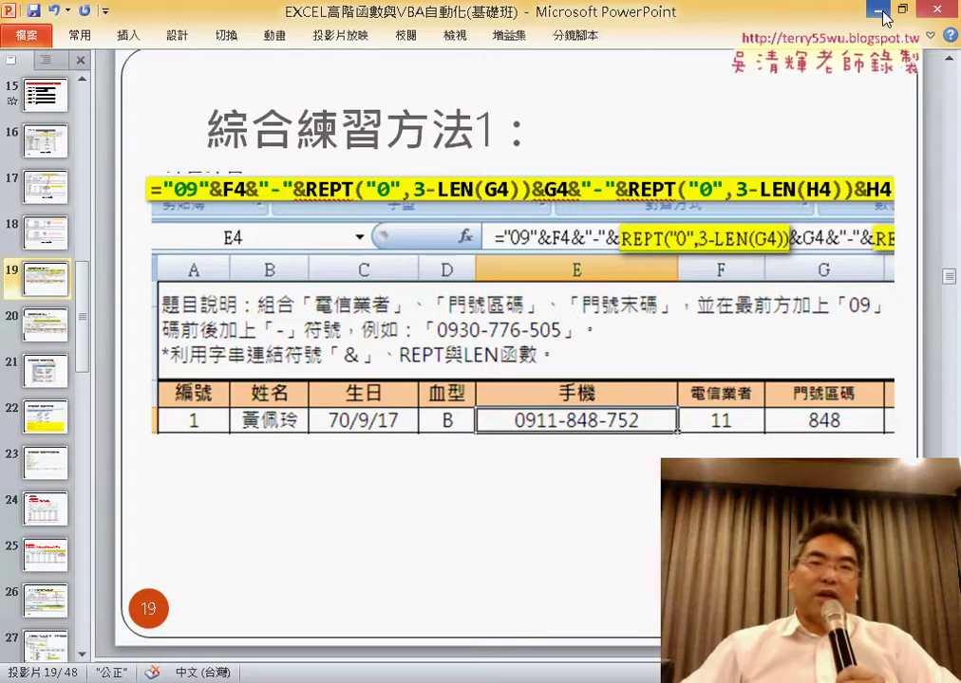
{"action": "key", "text": "Page_Down"}
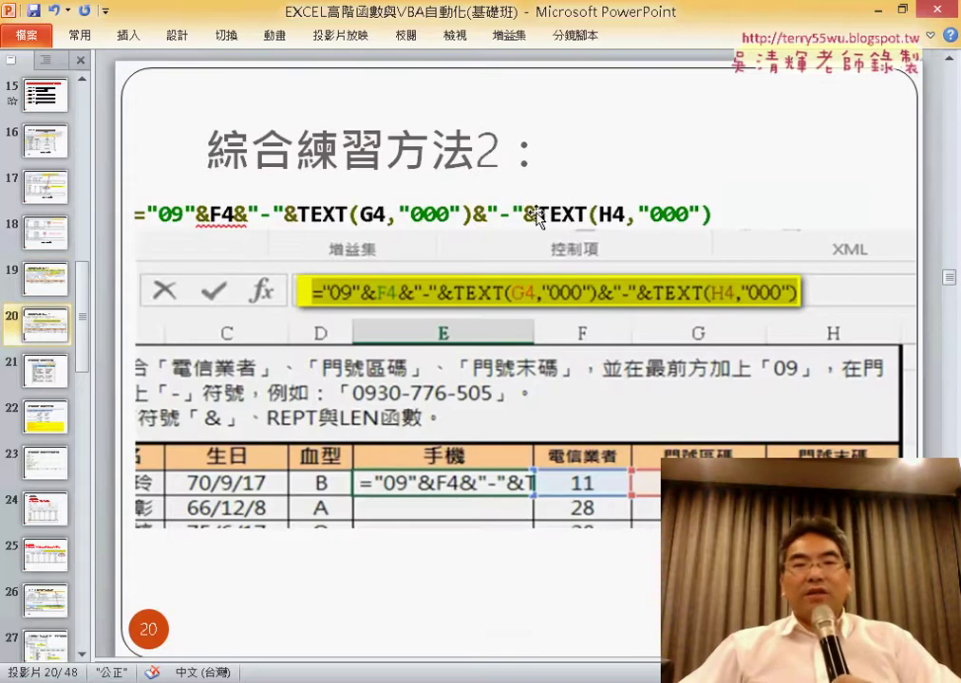
{"action": "left_click", "coordinate": [539, 216]}
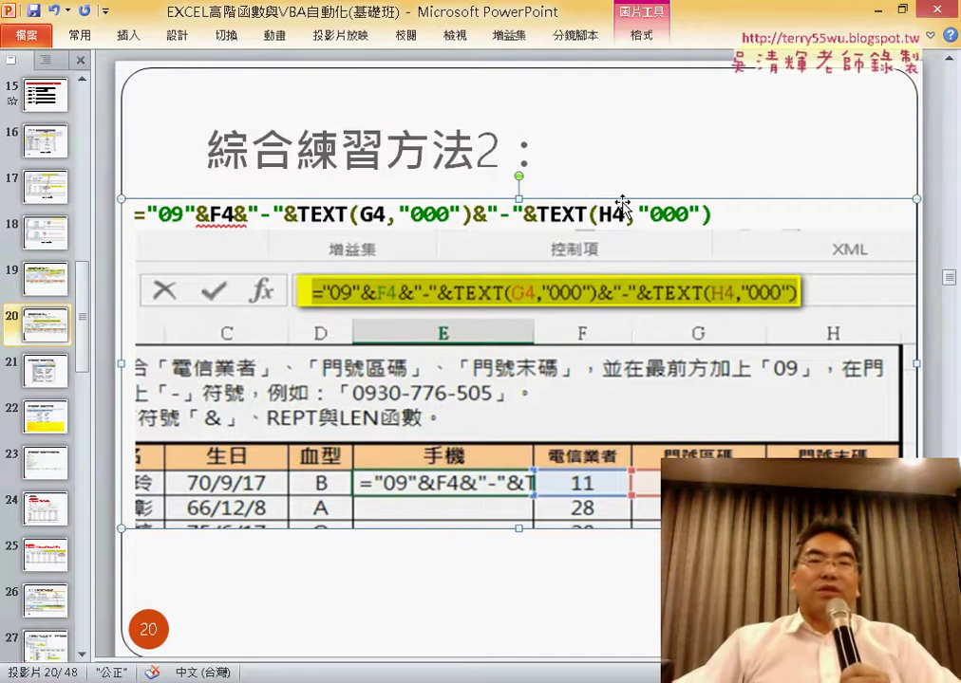
{"action": "key", "text": "Page_Up"}
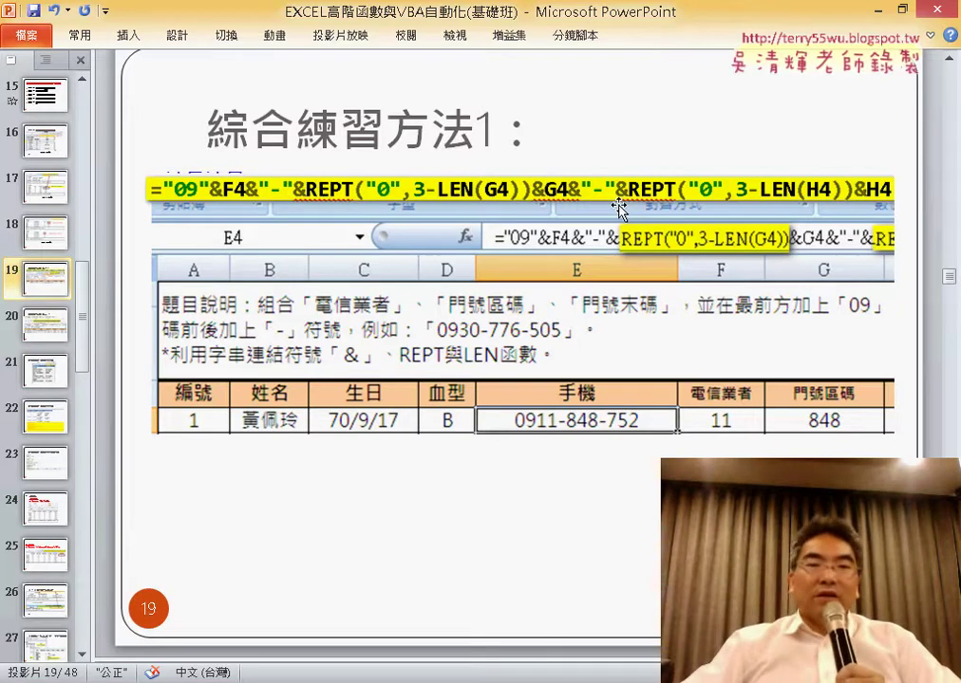
{"action": "scroll", "coordinate": [617, 210], "scroll_direction": "down", "scroll_amount": 1}
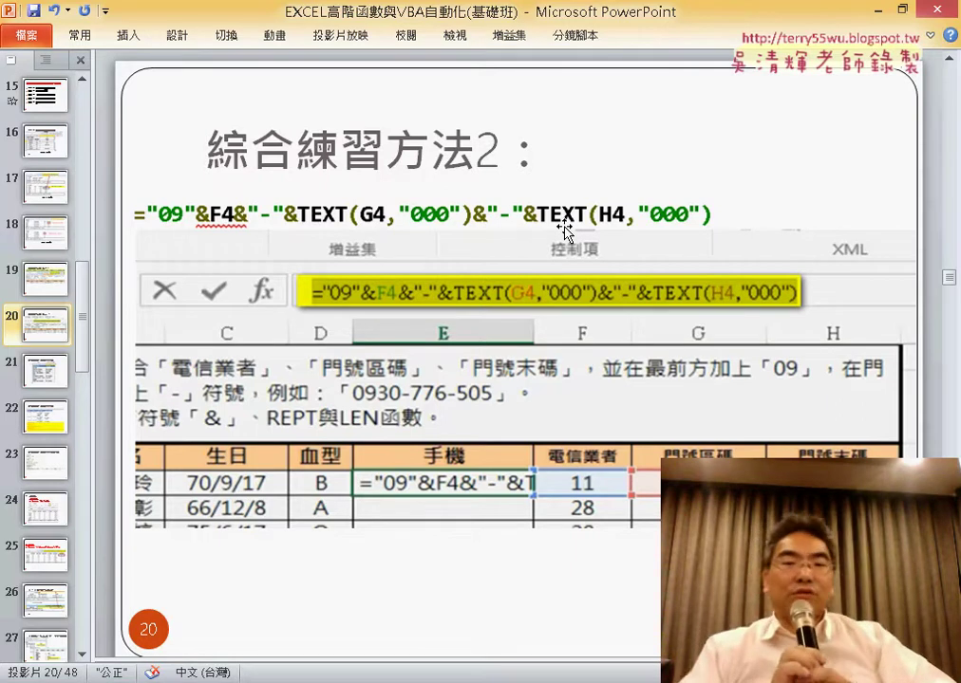
{"action": "scroll", "coordinate": [564, 227], "scroll_direction": "up", "scroll_amount": 1}
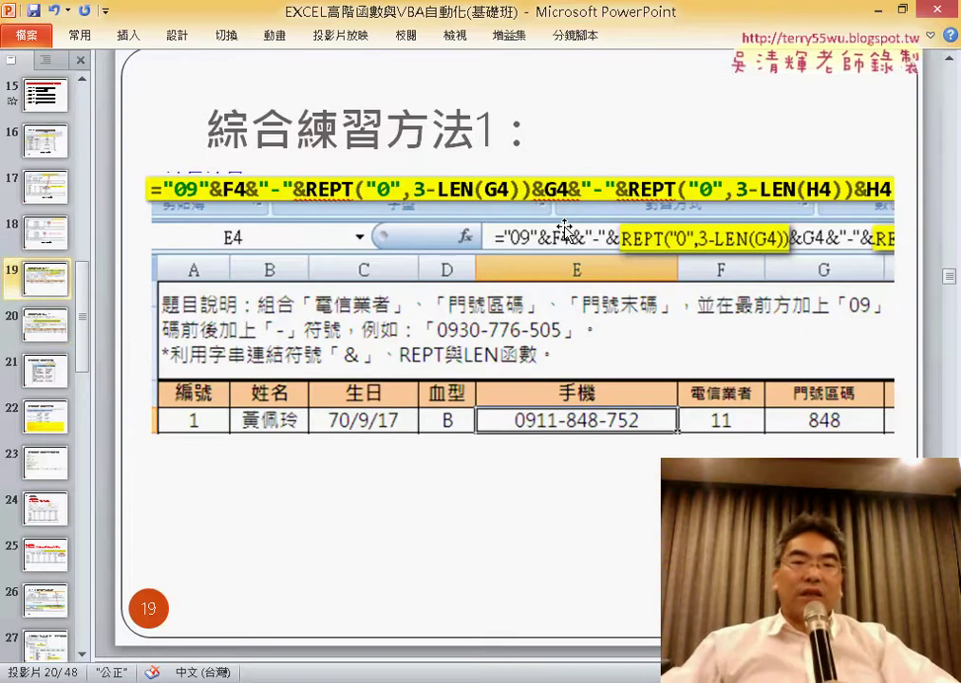